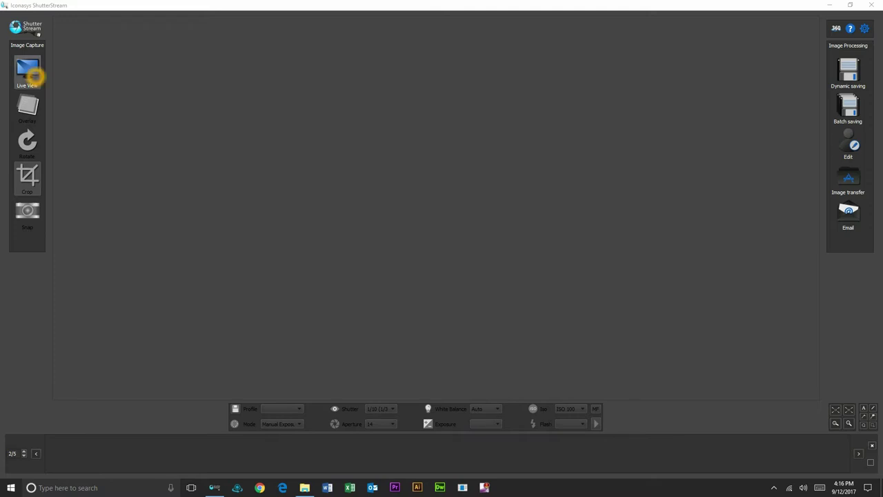
Start the camera's live view and set the shutter speed to 1/4
click(34, 76)
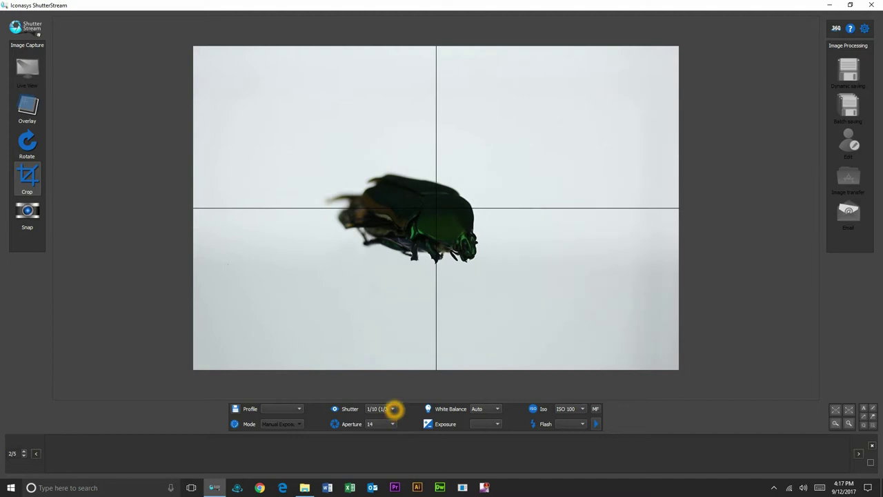
click(394, 408)
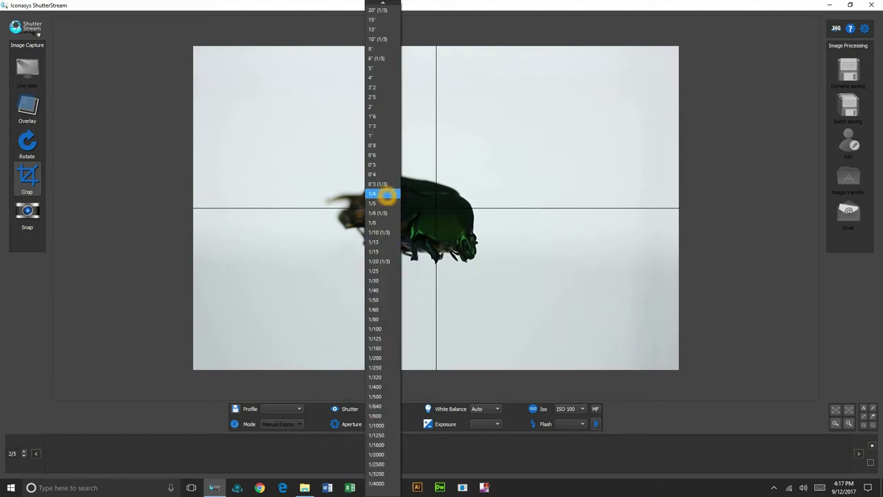
key(Up)
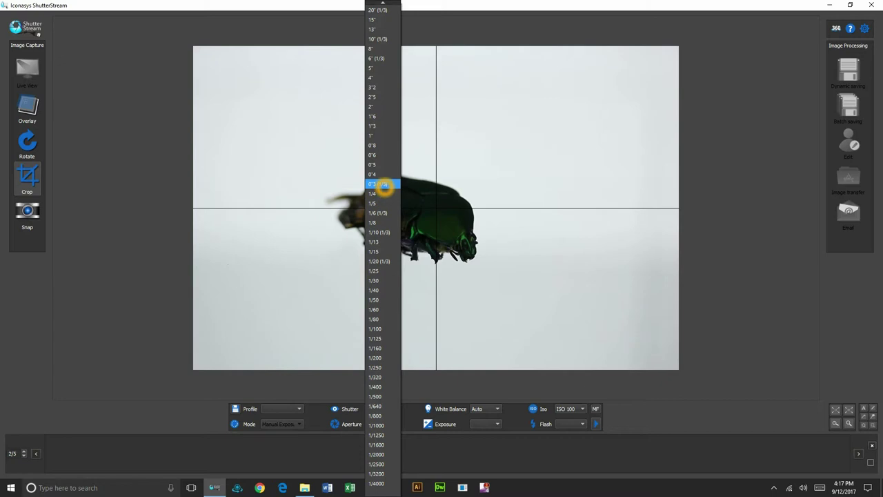
click(382, 193)
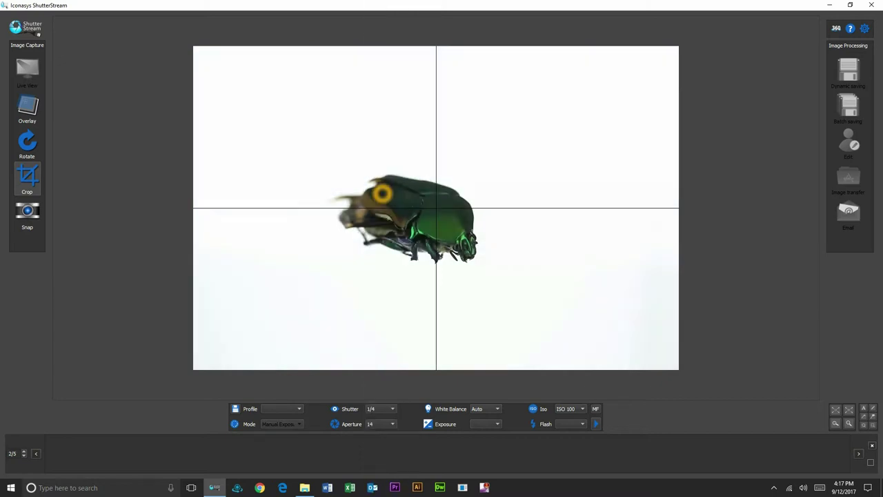
Try a shutter speed of 0"5, and settle on 0"3 (1/3) for a white background
click(392, 409)
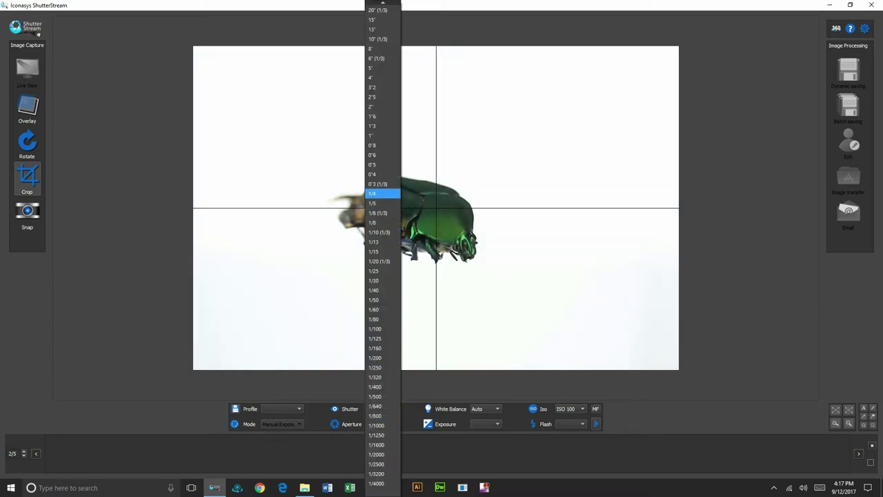
click(381, 164)
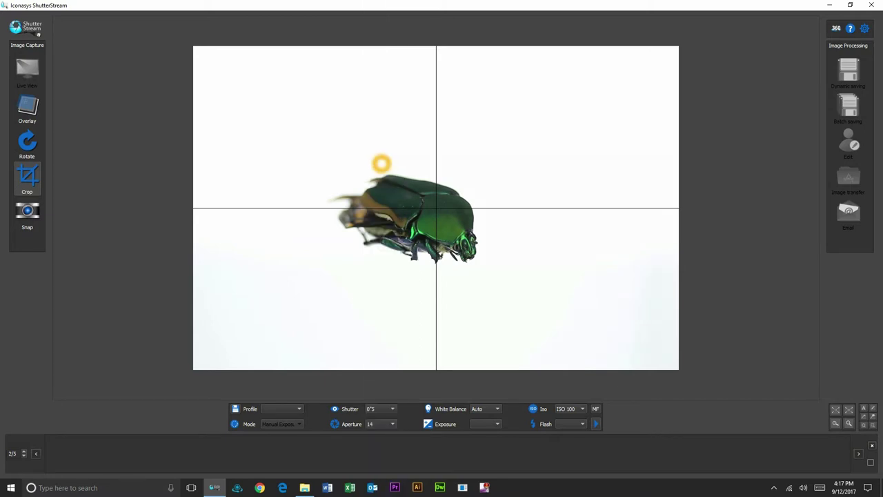
click(393, 409)
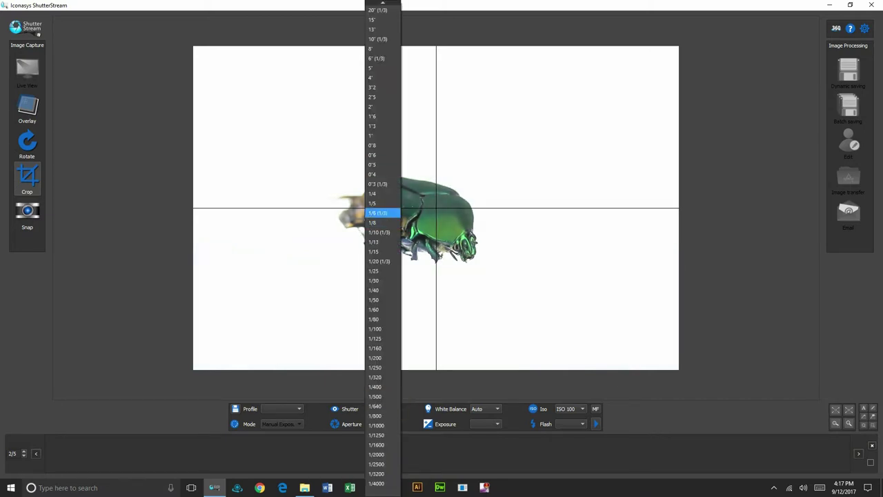
click(382, 187)
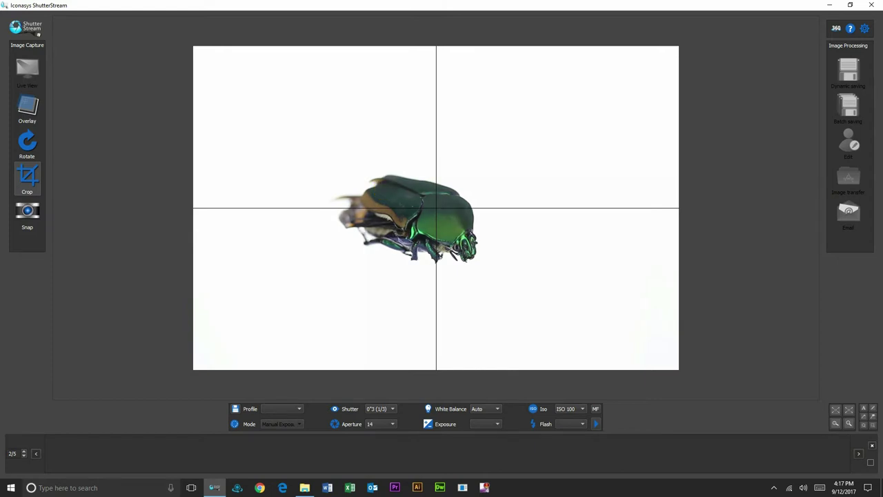
Magnify the beetle's head with the manual focus controls and drive the lens focus nearer in medium increments
click(595, 408)
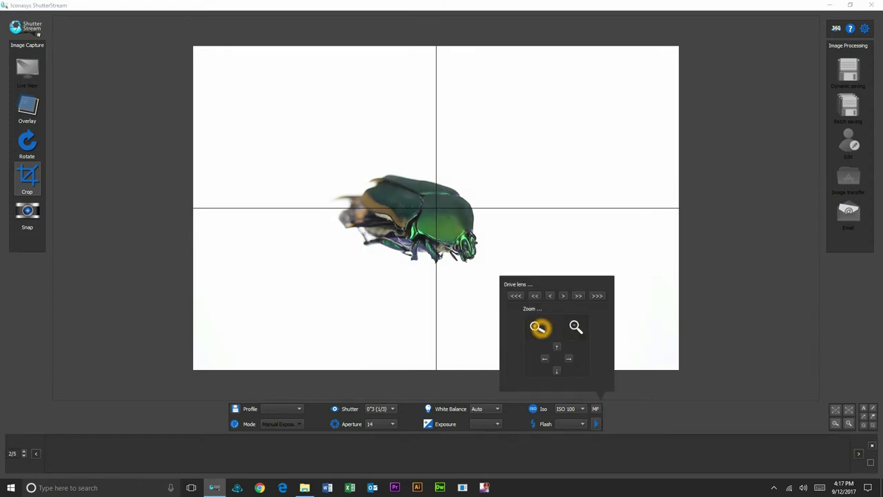
click(548, 301)
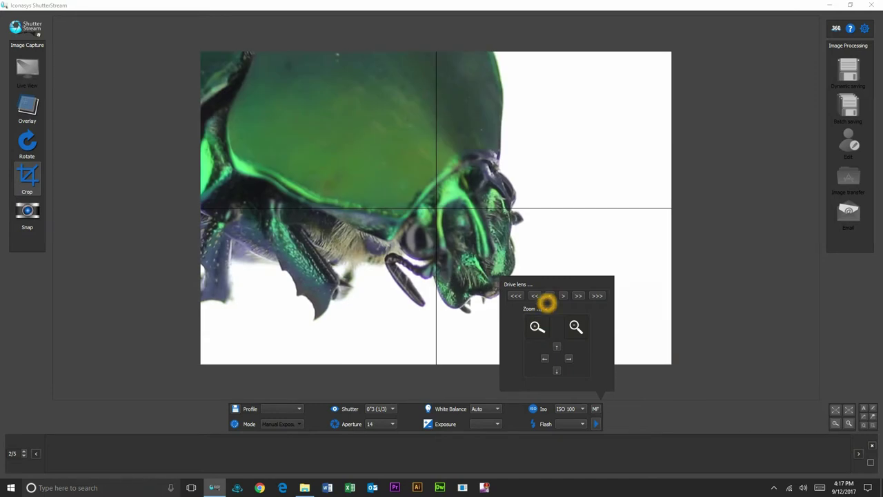
click(536, 296)
click(535, 296)
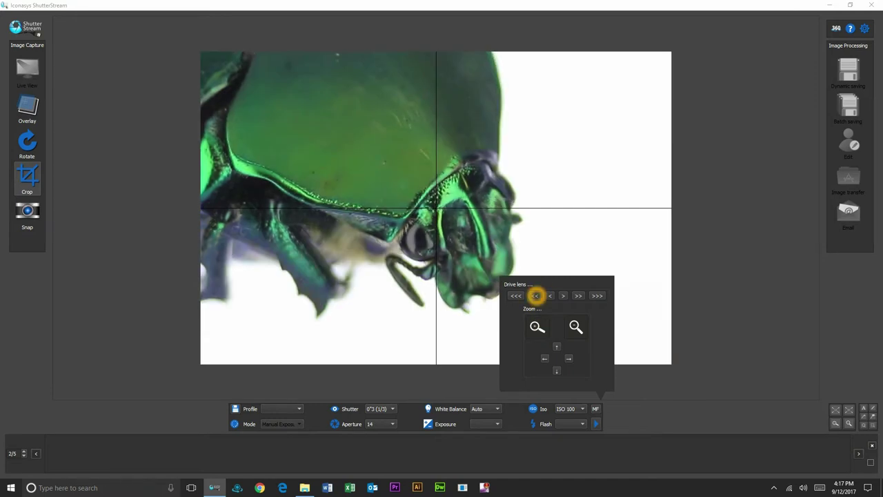
Drive the lens focus farther away past the beetle's head, using fine increments followed by medium ones
click(565, 295)
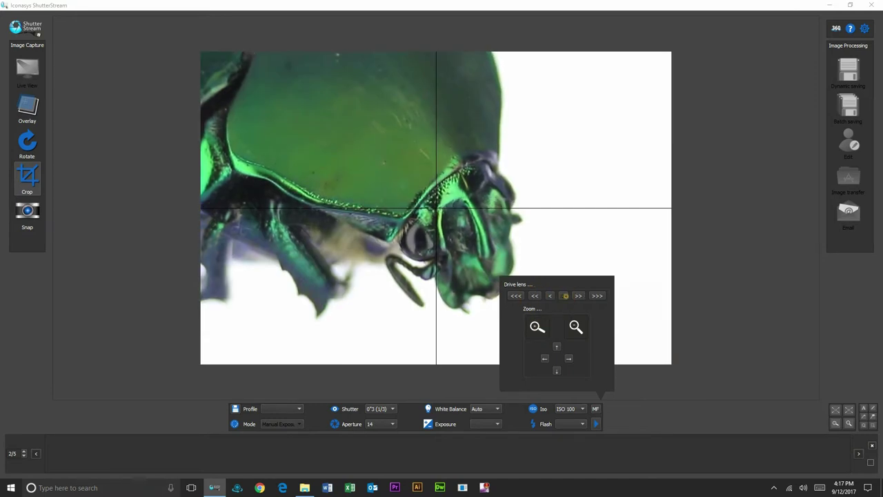
click(565, 295)
click(565, 295)
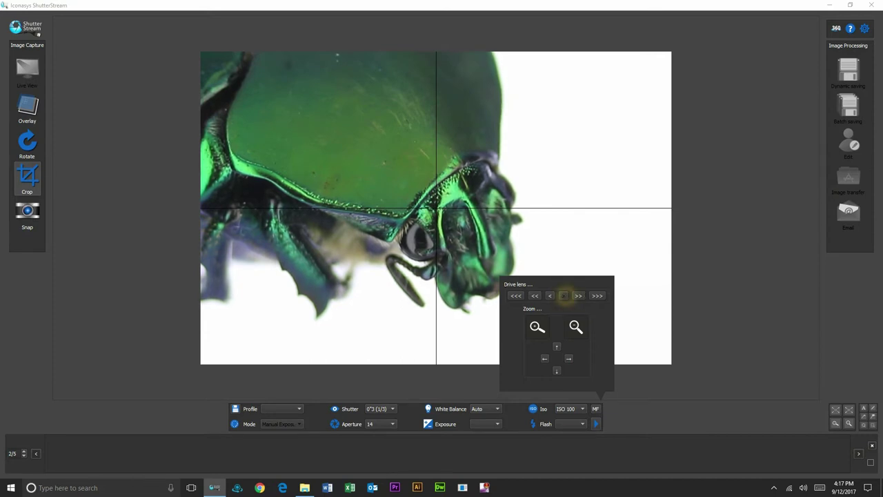
click(566, 295)
click(565, 295)
click(566, 295)
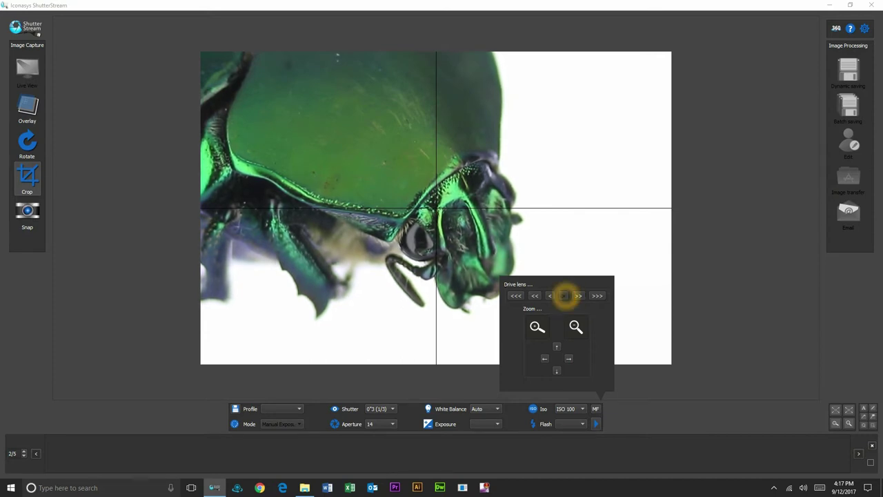
click(566, 296)
click(579, 295)
click(578, 296)
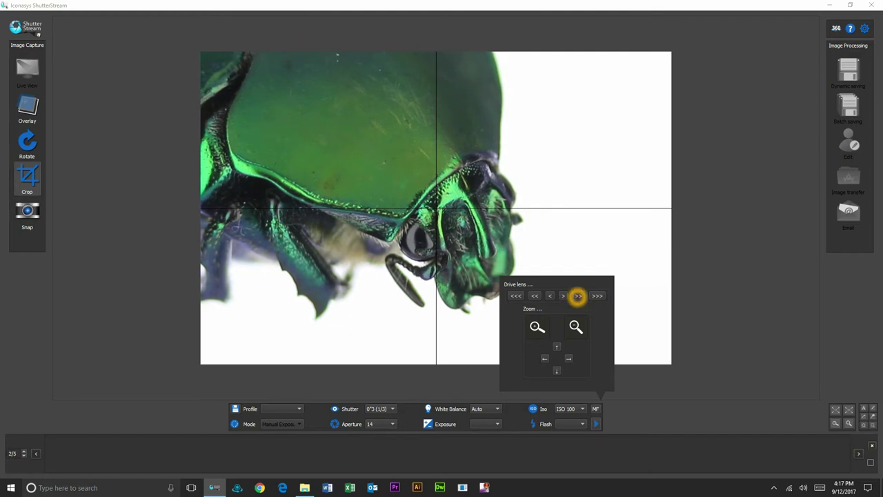
click(578, 296)
click(578, 296)
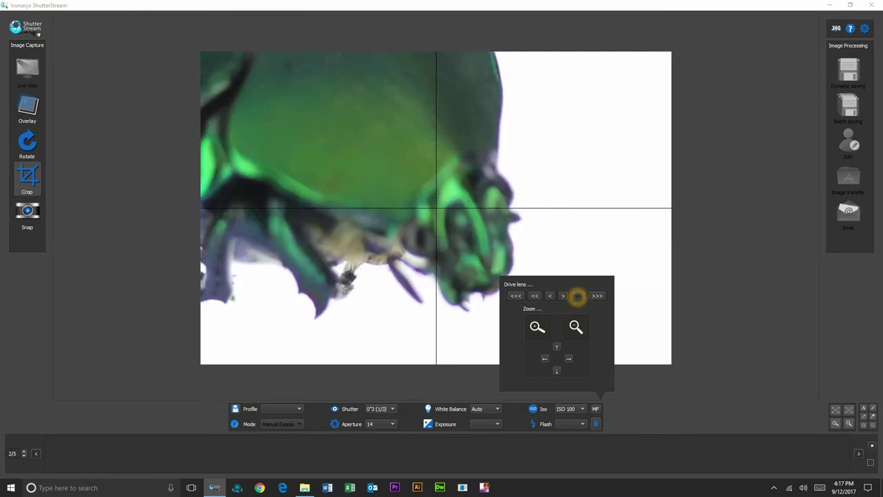
Bring the lens focus back nearer in medium increments to sharpen the beetle's head, and close the manual focus controls
click(535, 295)
click(538, 296)
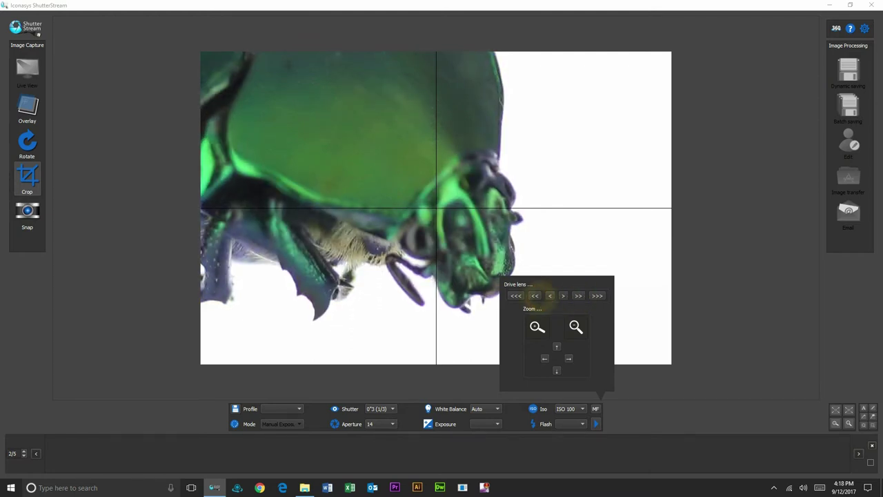
click(538, 296)
click(538, 295)
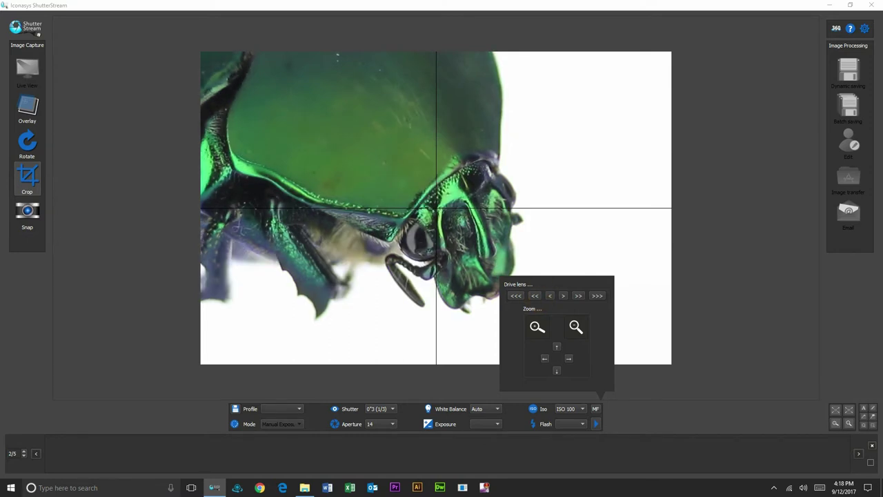
click(576, 327)
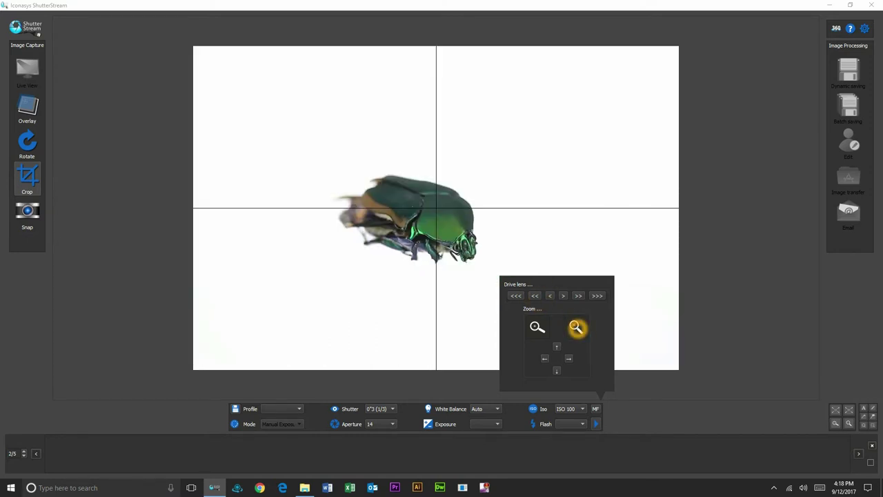
key(Escape)
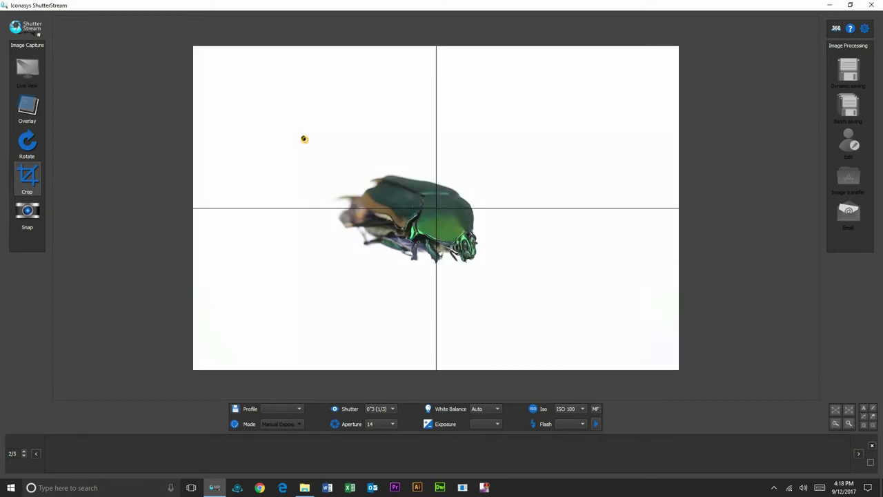
Draw a crop frame around the whole beetle, and snap one side-view photo and one front-view photo
drag(303, 139, 487, 285)
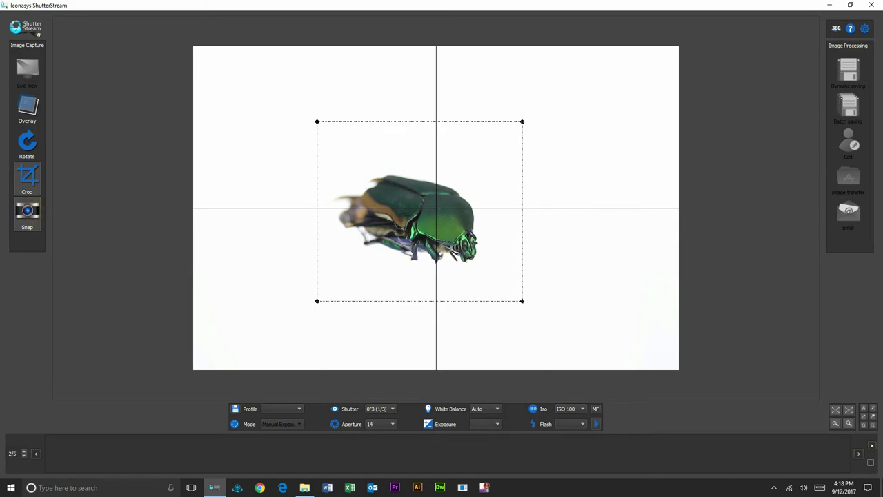
click(28, 211)
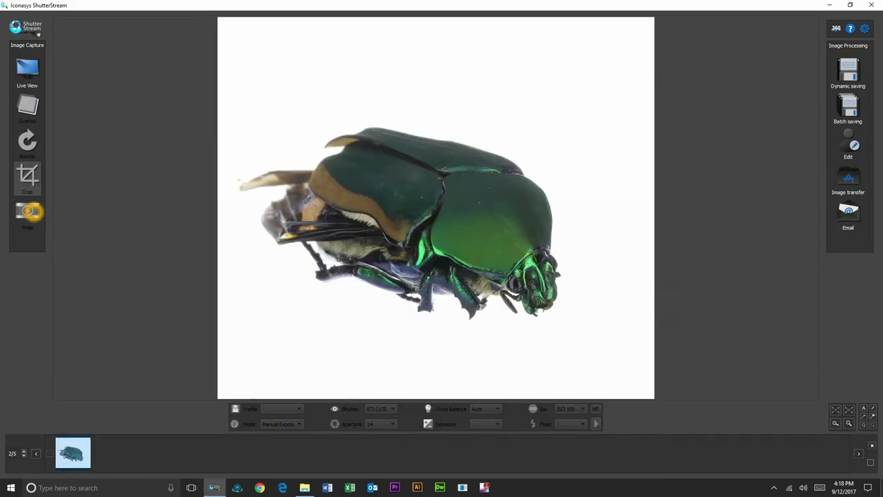
click(29, 74)
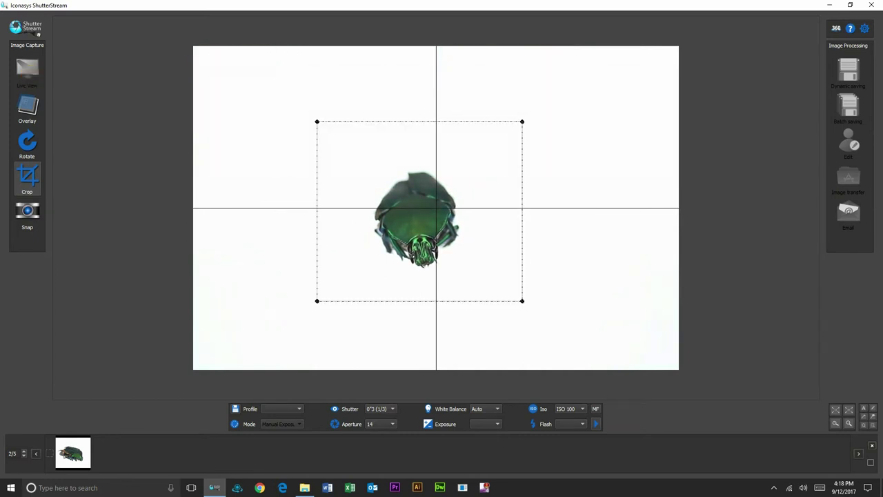
click(27, 214)
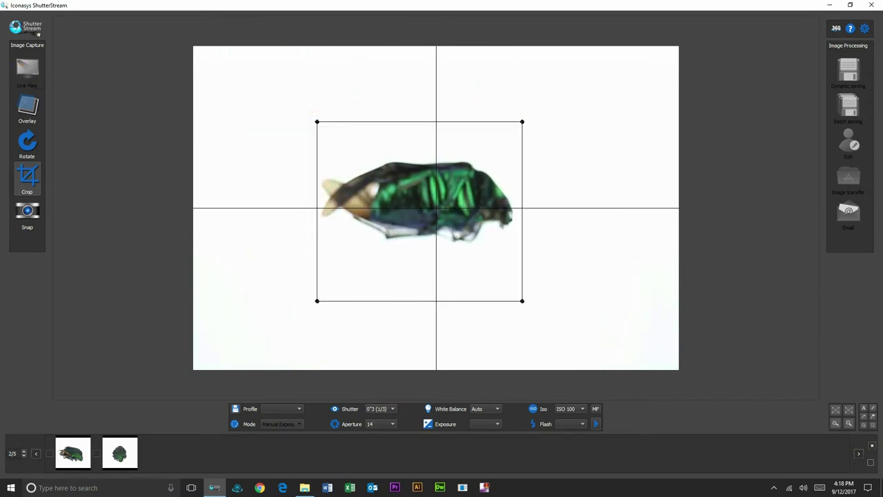
Raise the crop frame slightly around the beetle, and snap its underside after driving the magnified focus farther onto the legs
drag(419, 212, 406, 212)
click(596, 409)
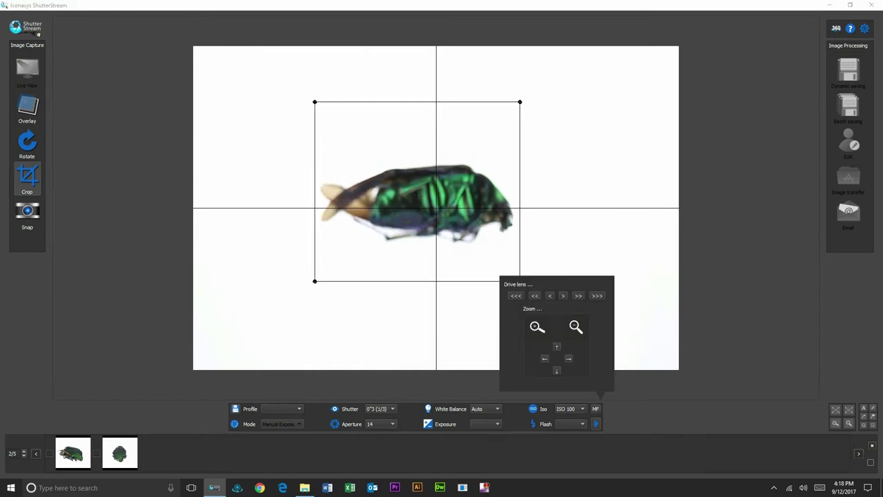
click(544, 327)
click(538, 327)
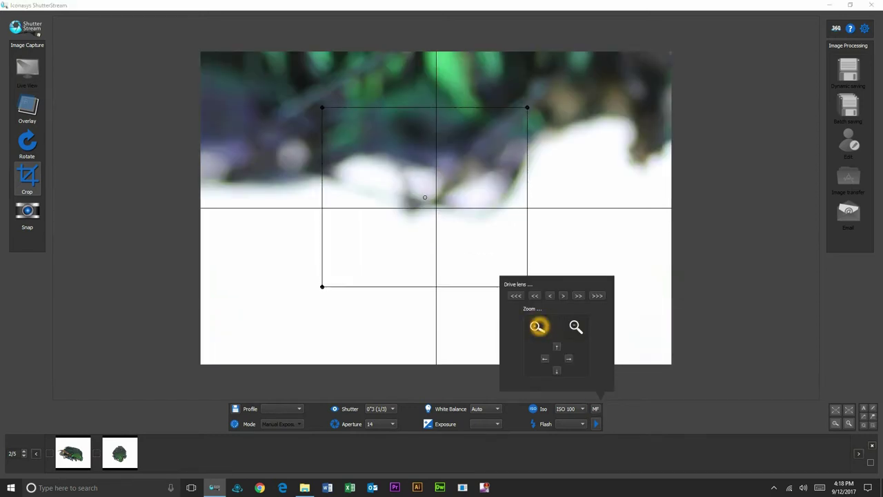
click(578, 296)
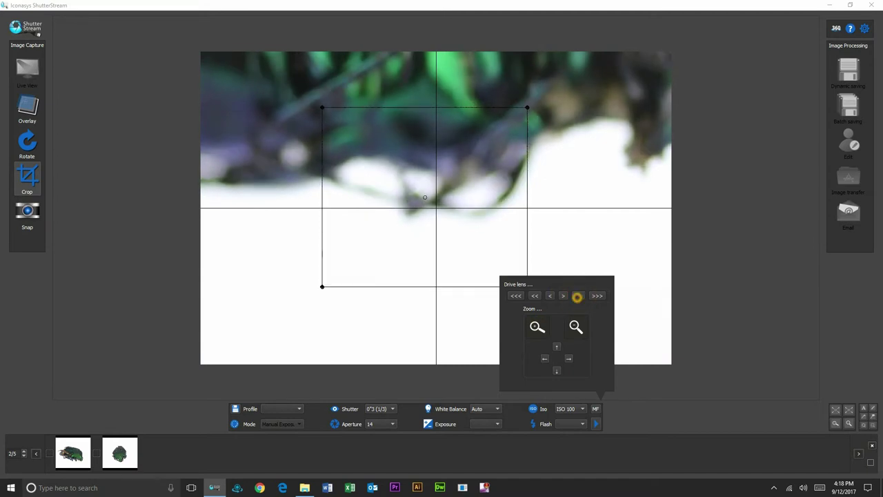
click(557, 346)
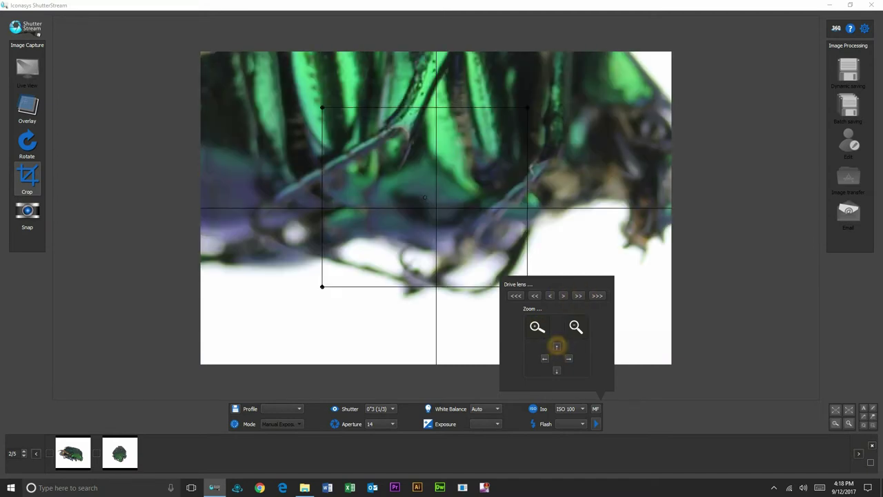
click(579, 295)
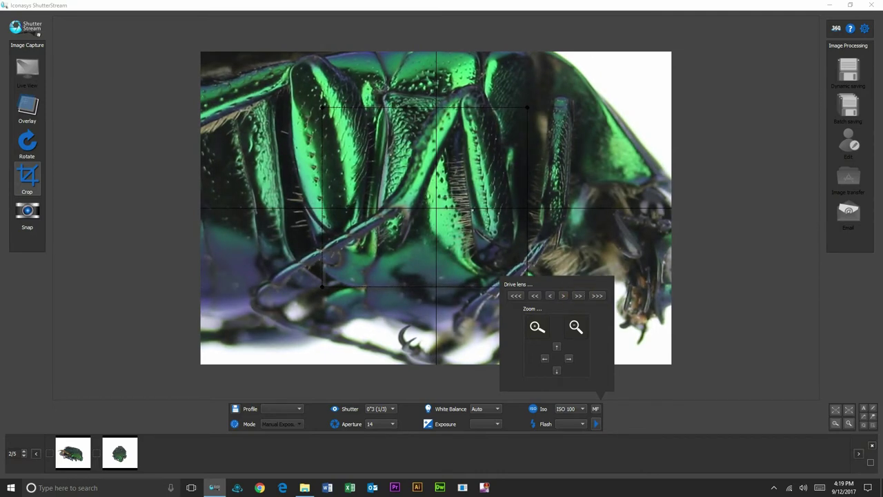
click(578, 296)
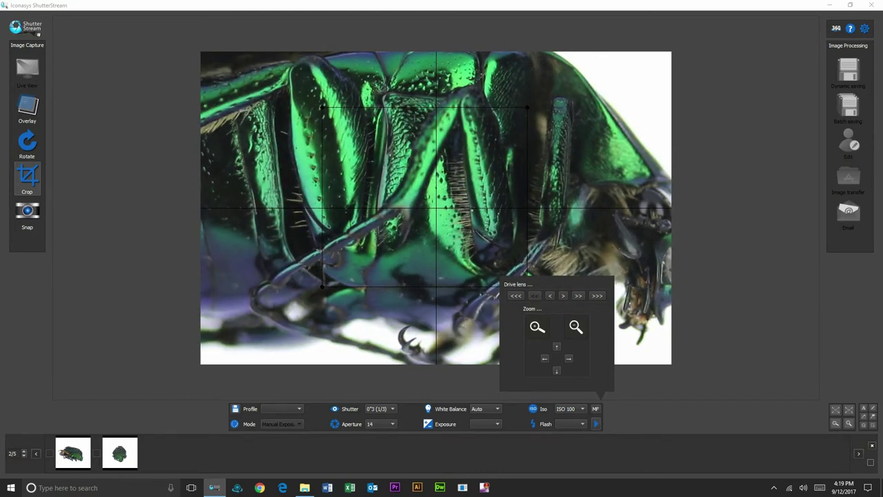
click(576, 326)
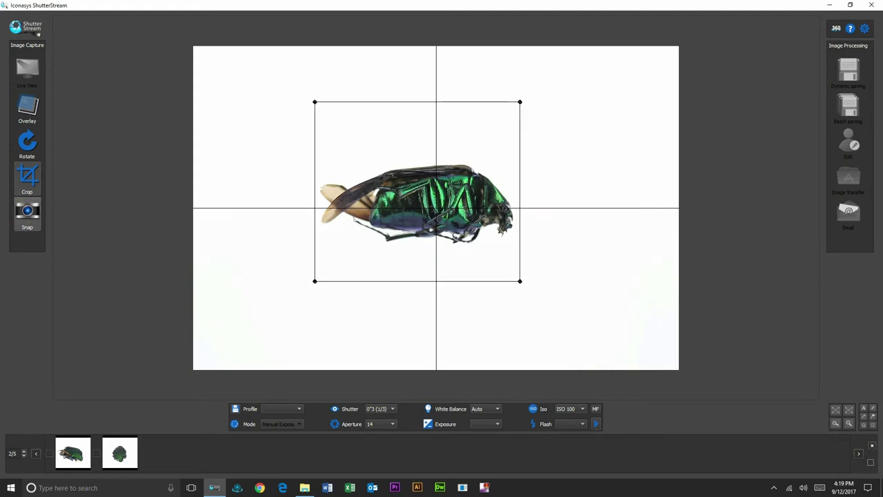
click(27, 211)
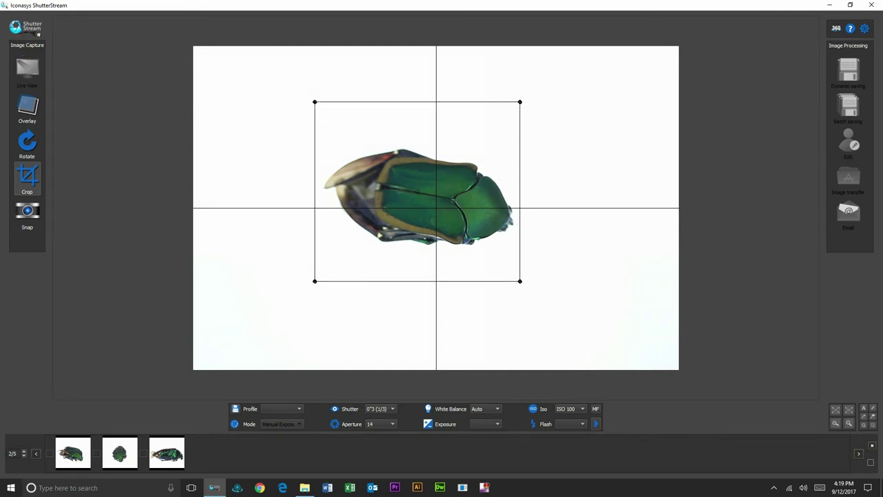
Check the manual focus on the beetle's wing covers in the magnified live view
click(596, 409)
click(542, 326)
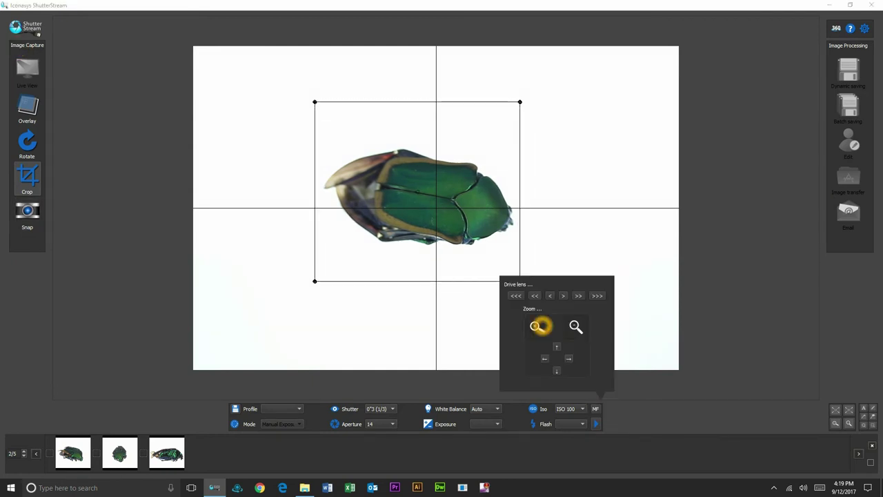
click(542, 326)
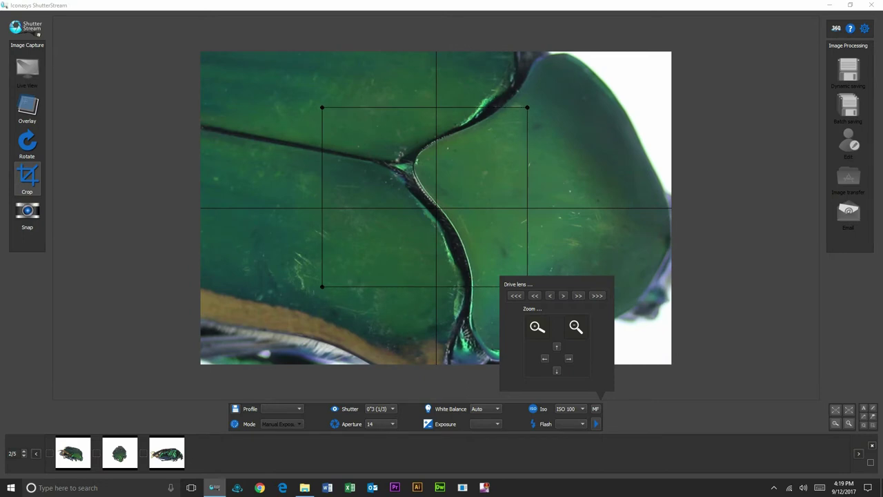
click(577, 326)
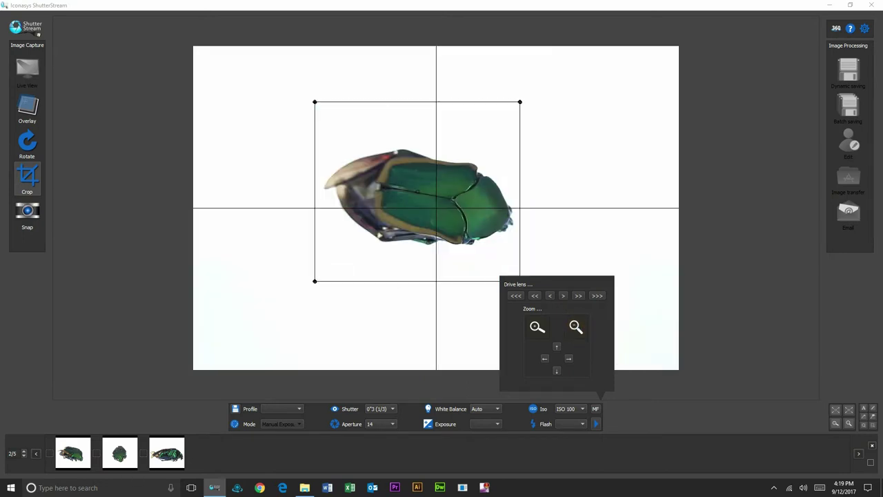
Snap the beetle's wing covers from above, resume the live view, and snap one rear-view photo
click(26, 211)
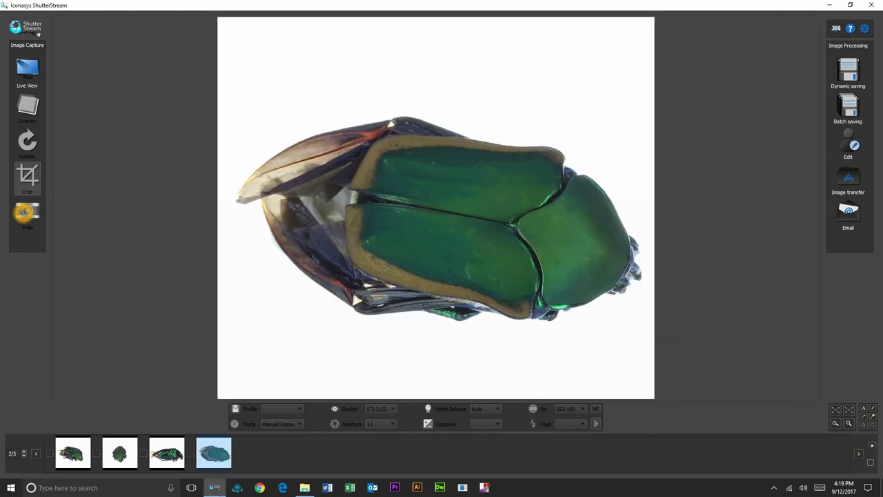
click(22, 87)
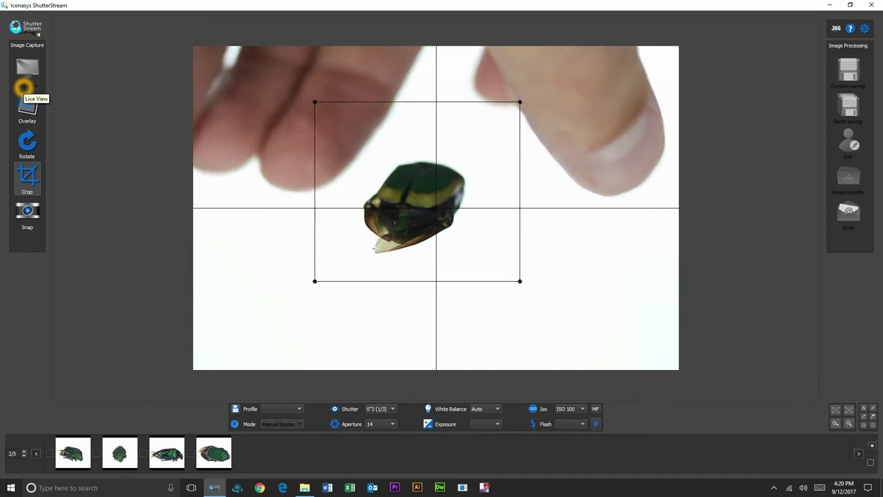
click(24, 87)
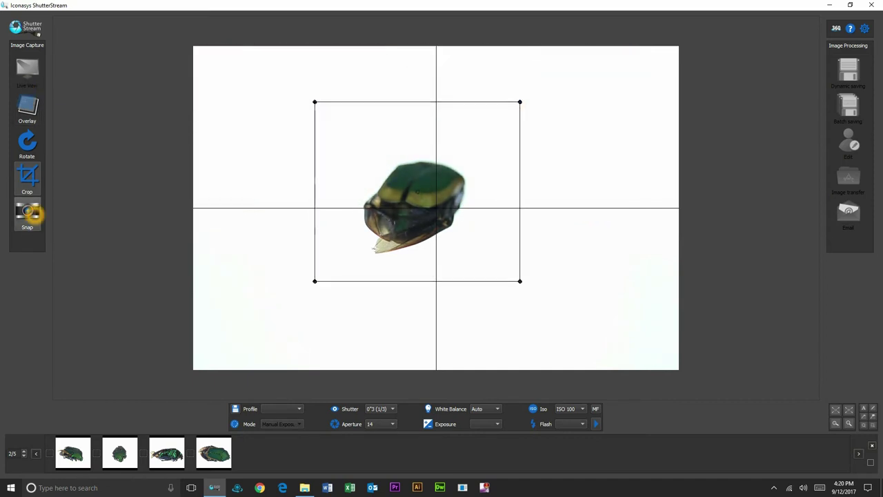
click(29, 215)
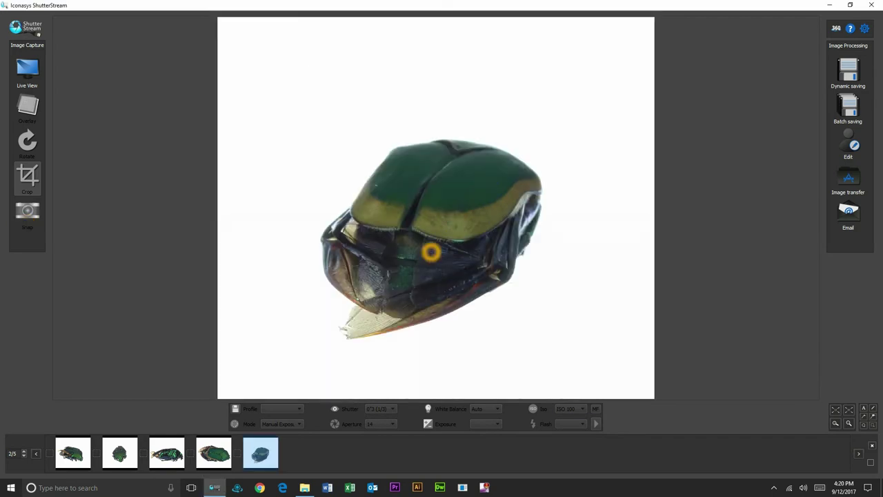
Review the five captured beetle photos one after another at full size
click(74, 451)
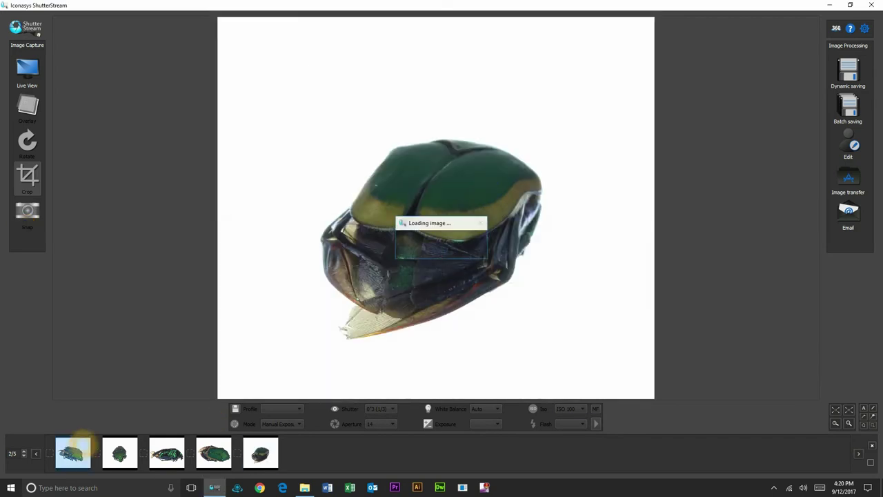
click(119, 453)
click(173, 454)
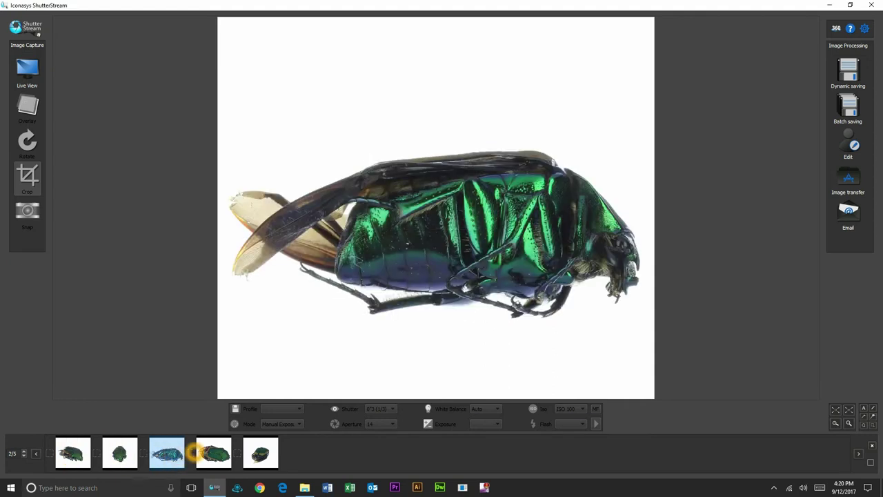
click(213, 453)
click(260, 453)
click(853, 463)
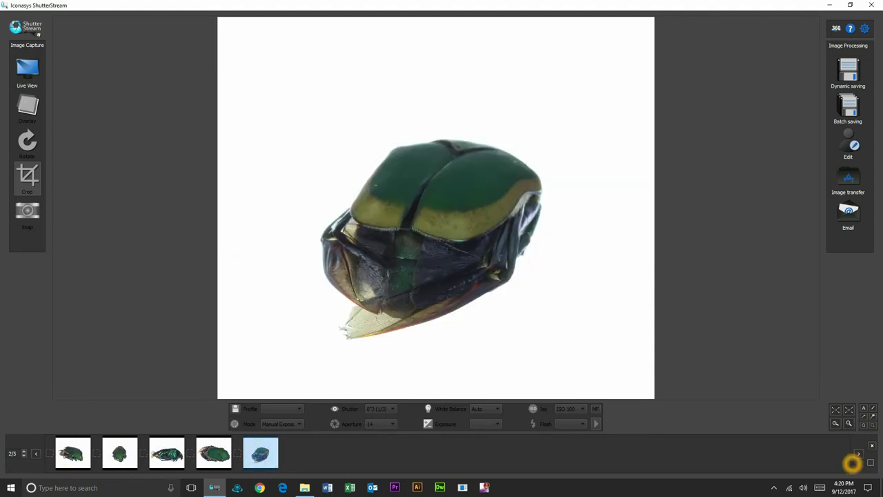
On the underside photo, annotate the upper edge of the body just behind the head with a red (#ff0000) circle
click(864, 409)
click(873, 408)
click(873, 416)
click(180, 454)
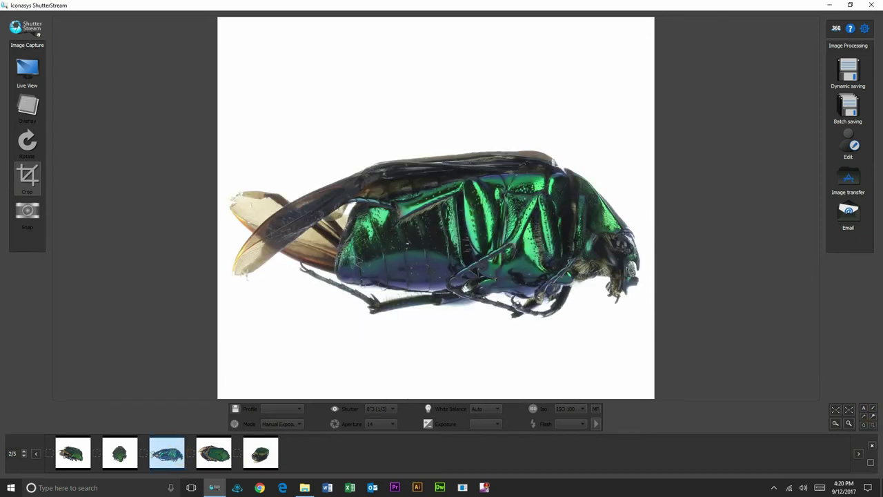
click(866, 423)
click(863, 424)
right_click(863, 424)
click(854, 429)
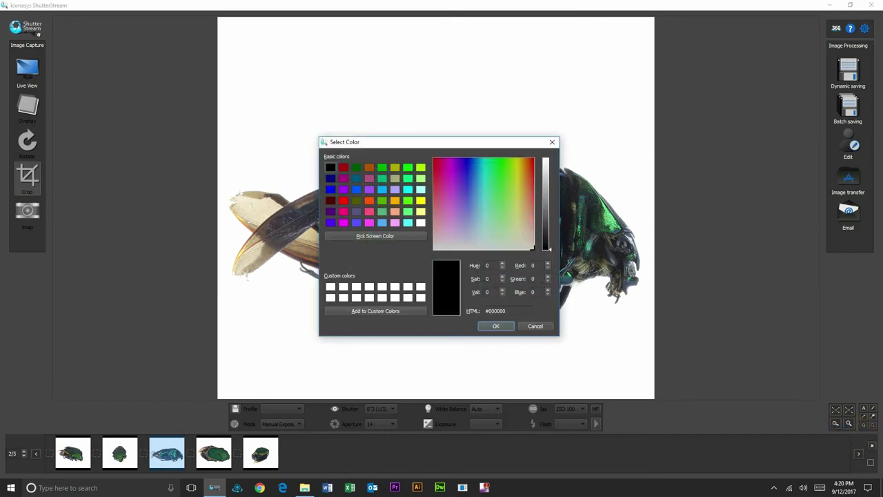
click(344, 201)
click(496, 326)
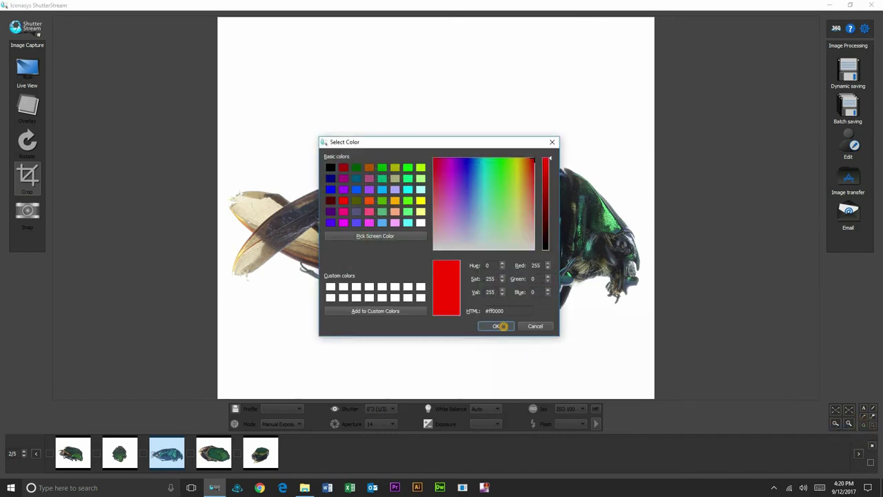
click(599, 214)
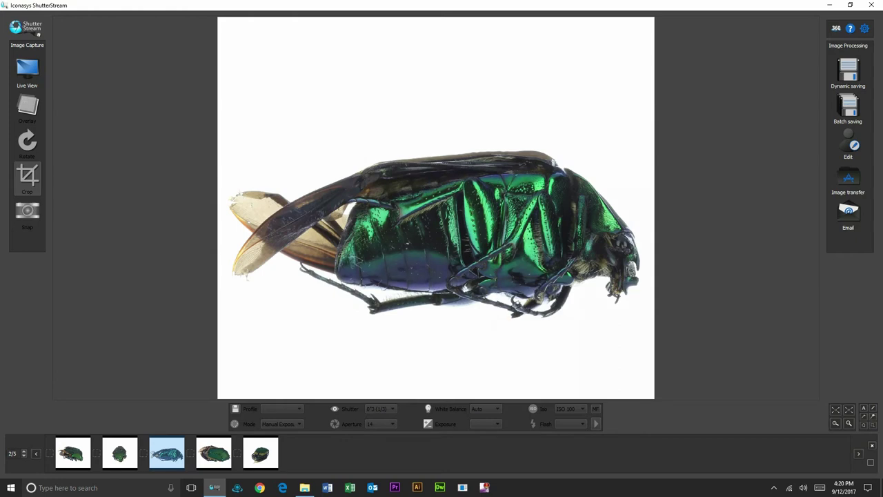
mouse_move(521, 156)
mouse_down()
mouse_move(563, 183)
mouse_move(572, 224)
mouse_move(585, 215)
mouse_up()
Draw a red (#ff0000) arrow from the white background above the beetle diagonally down into the circle
click(873, 416)
right_click(873, 416)
click(868, 421)
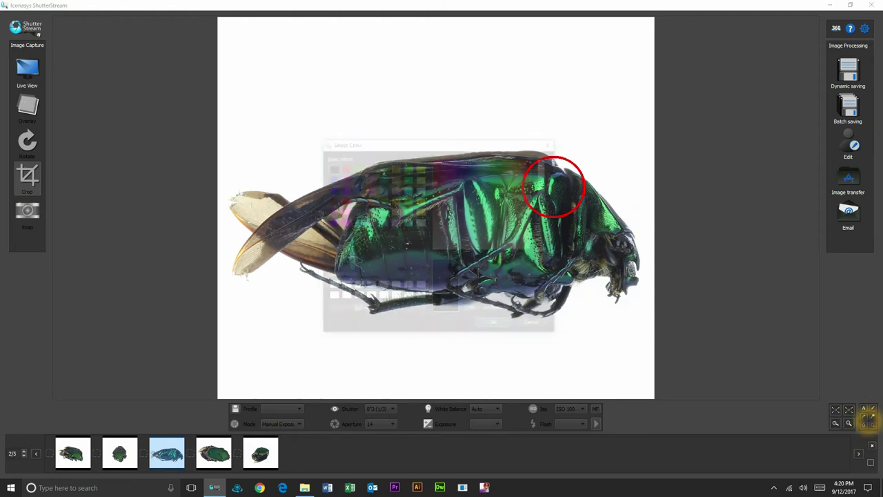
click(343, 201)
click(496, 325)
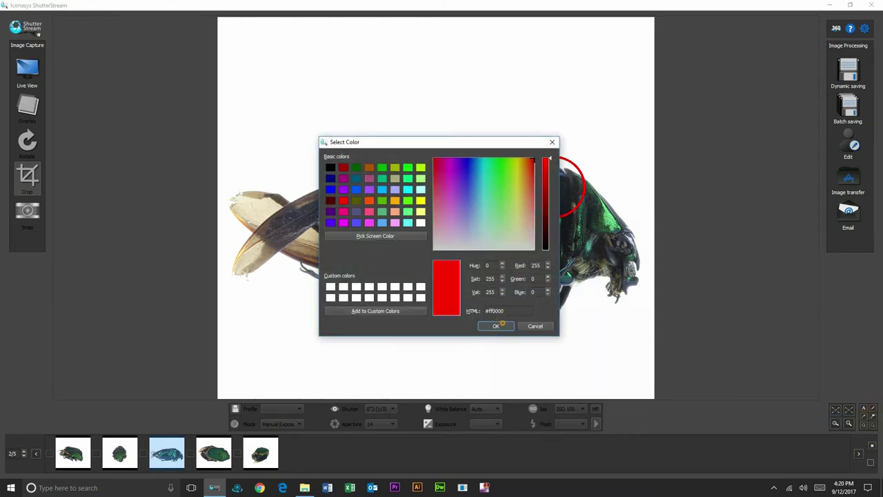
drag(492, 90, 554, 181)
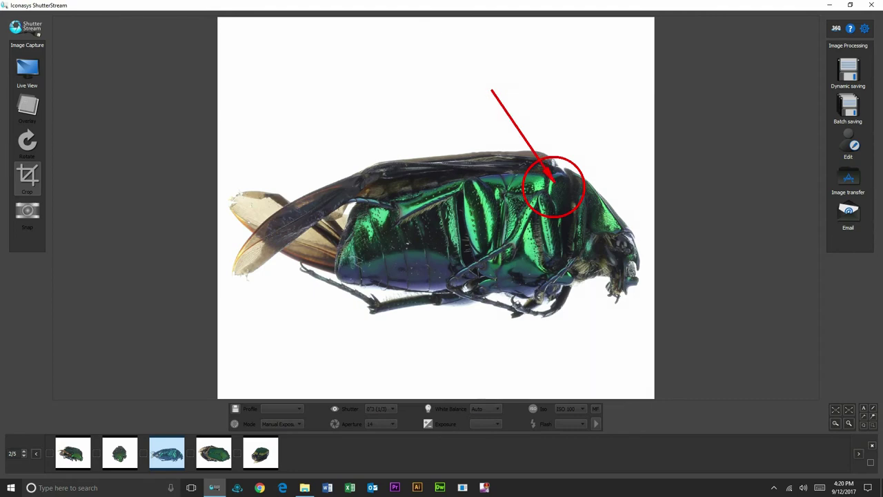
Add the text annotation "Inspect here" just above the tail of the red arrow
click(863, 409)
click(468, 73)
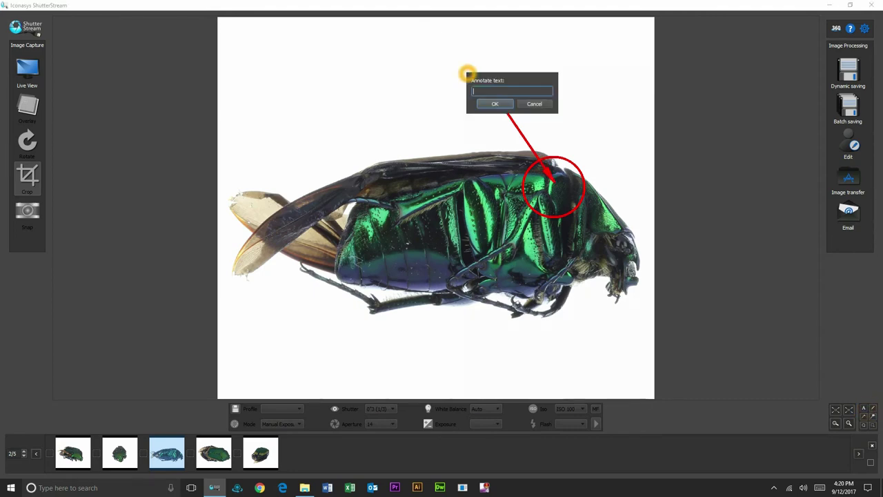
click(522, 84)
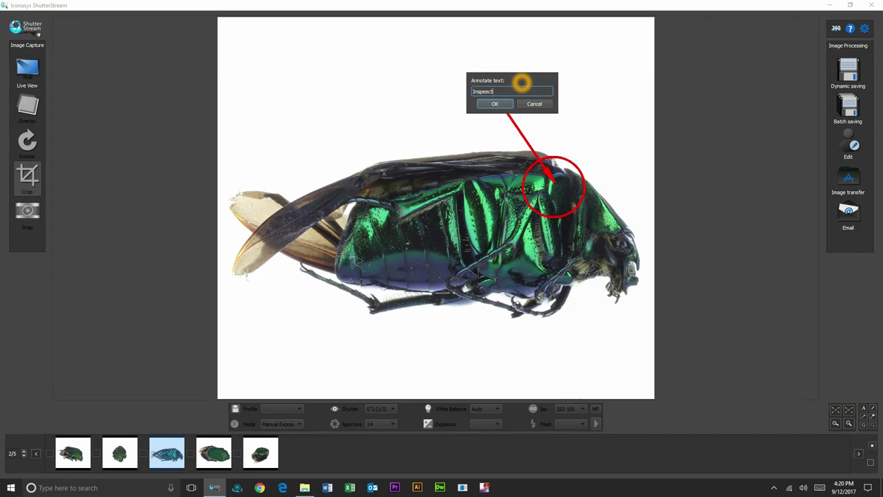
click(487, 92)
click(495, 104)
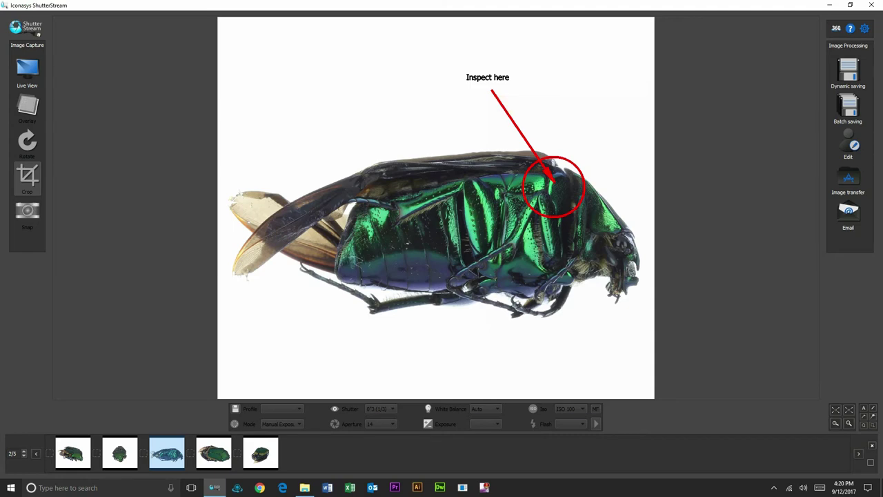
Switch to the rear-view photo, saving the annotations on the underside photo, and reopen the annotated photo
click(261, 454)
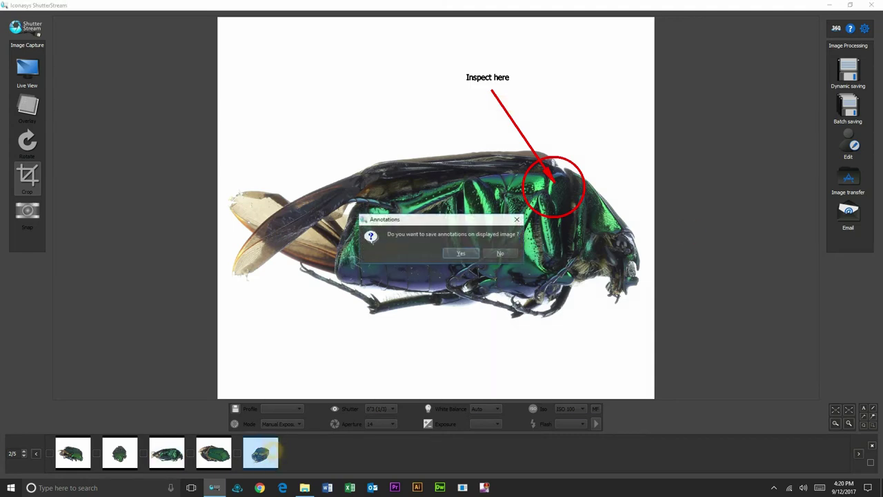
click(469, 253)
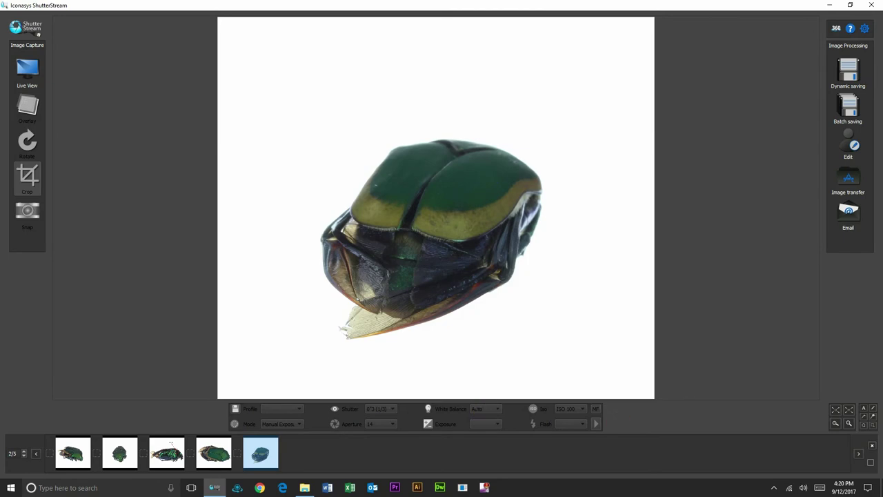
click(167, 453)
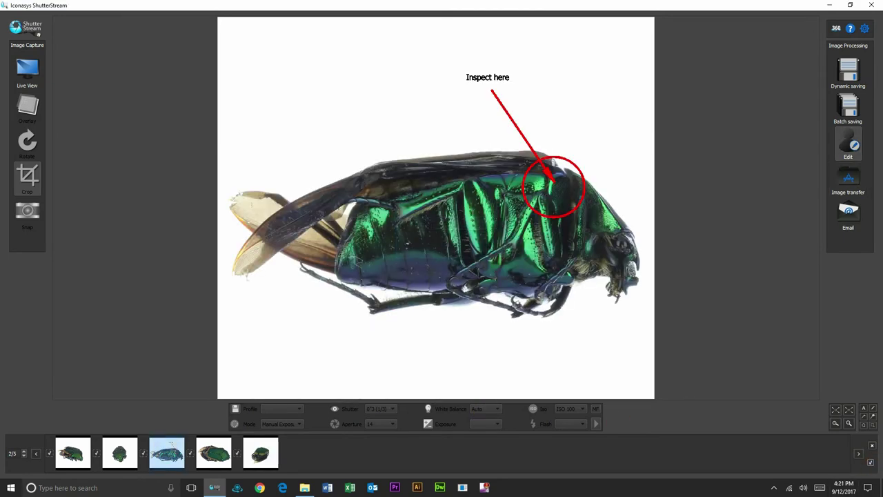
Open all five photos in the image editor, and sample the background color around the beetle with the color picker
click(853, 145)
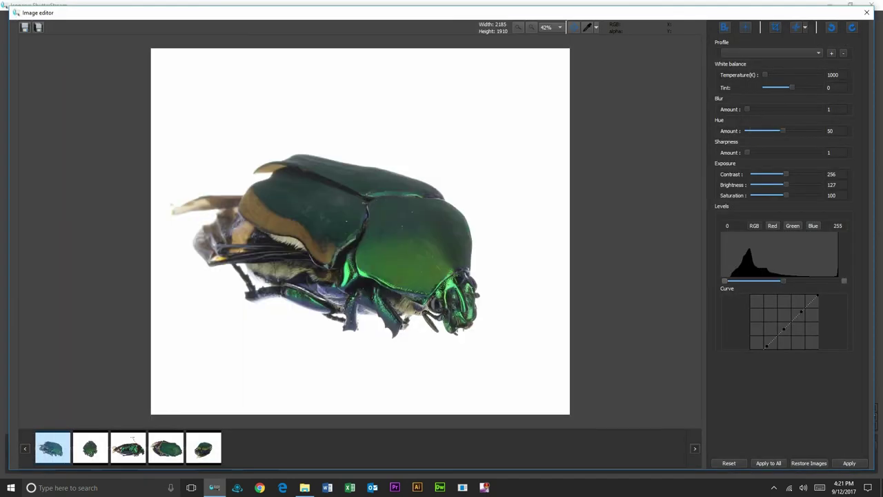
click(587, 26)
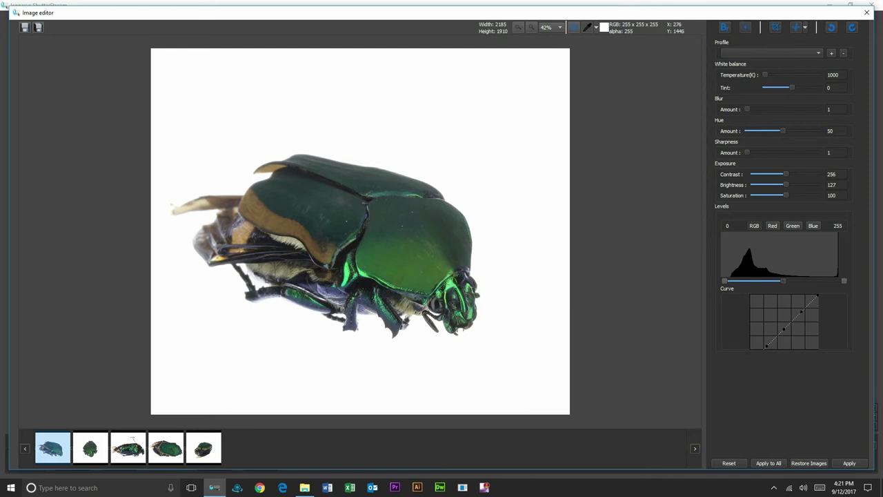
click(181, 292)
click(282, 151)
Darken the shadow and midtone levels slightly, set the sharpness amount to 3, and apply the adjustments to all photos
mouse_move(723, 279)
mouse_down()
mouse_move(740, 279)
mouse_move(724, 281)
mouse_up()
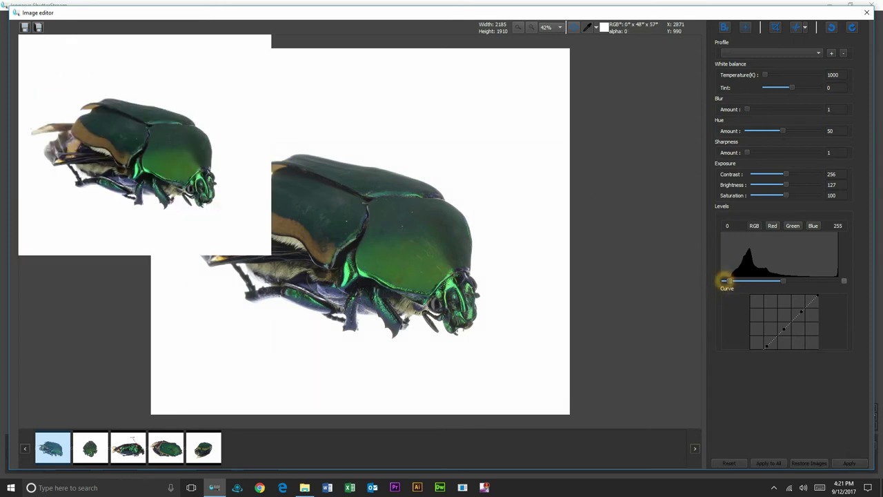
drag(783, 281, 791, 282)
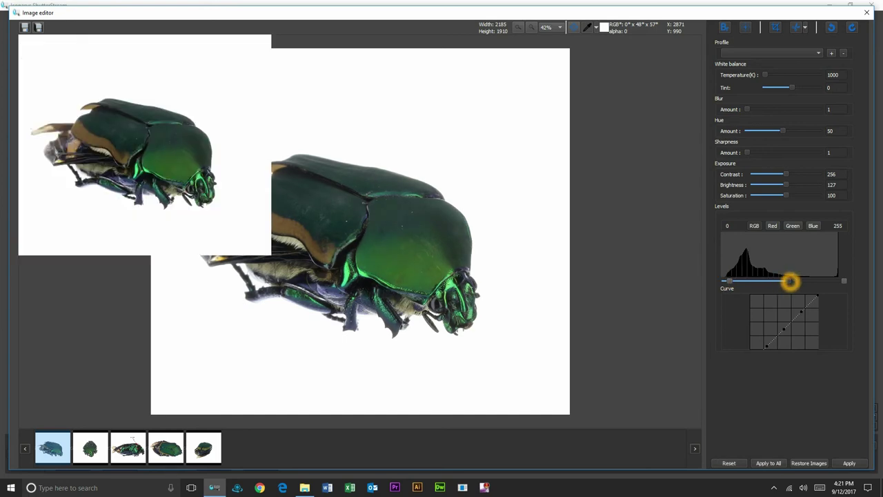
drag(747, 152, 752, 152)
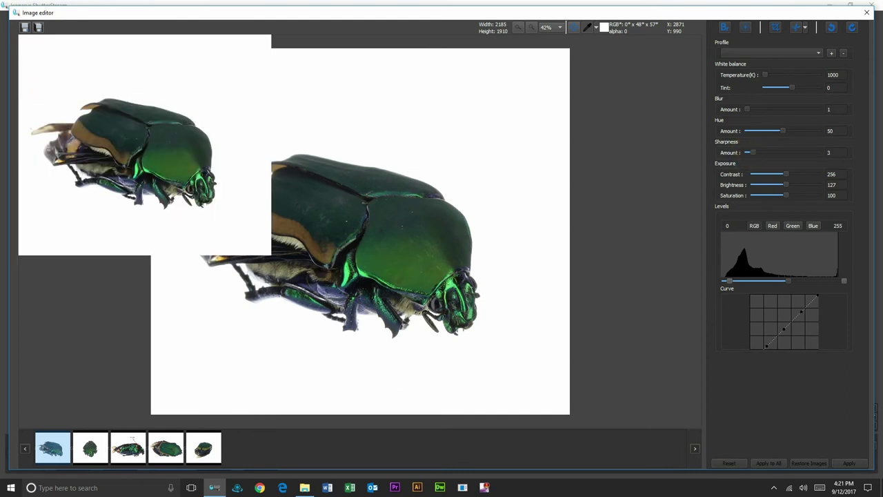
click(795, 461)
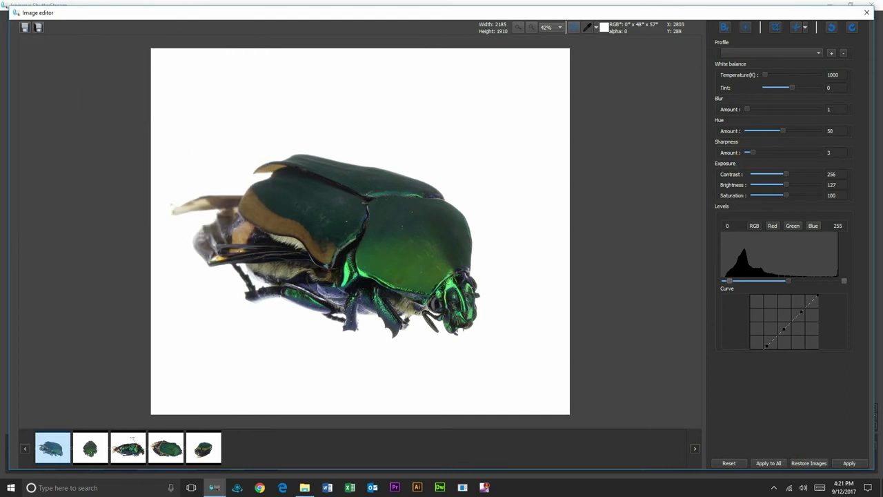
click(779, 463)
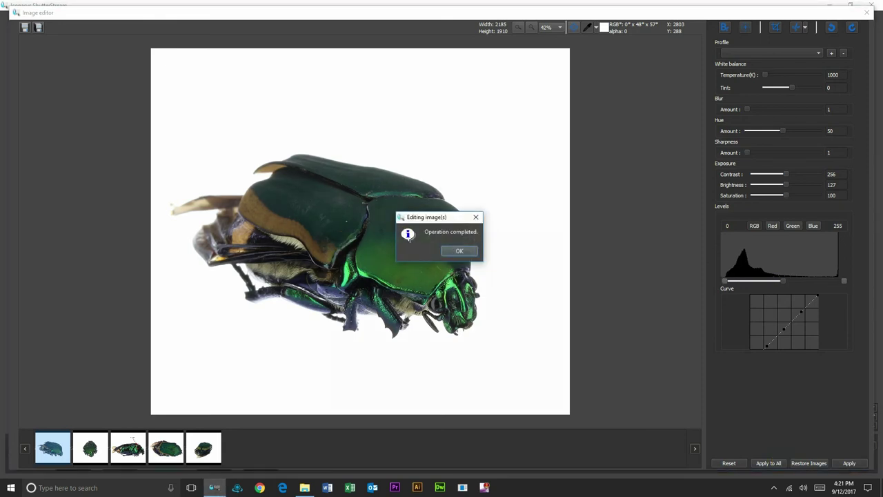
click(459, 251)
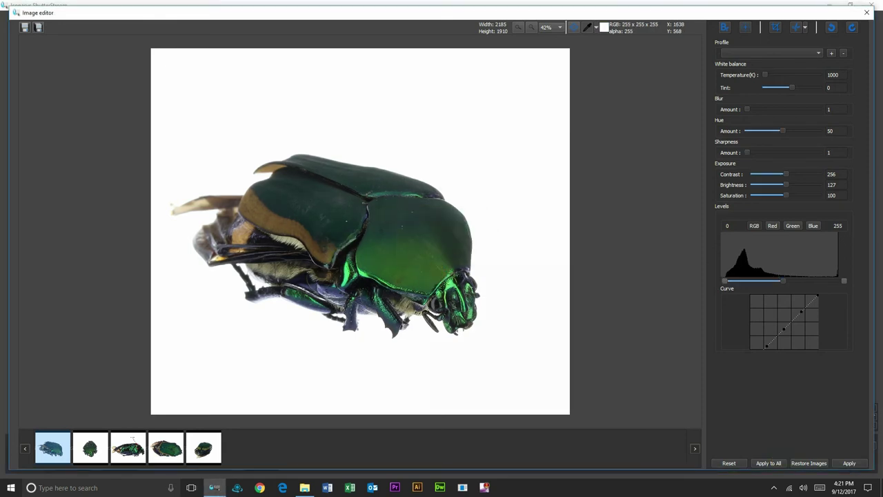
Start background removal on the first beetle photo, with white as the background pixel color
click(252, 205)
click(585, 150)
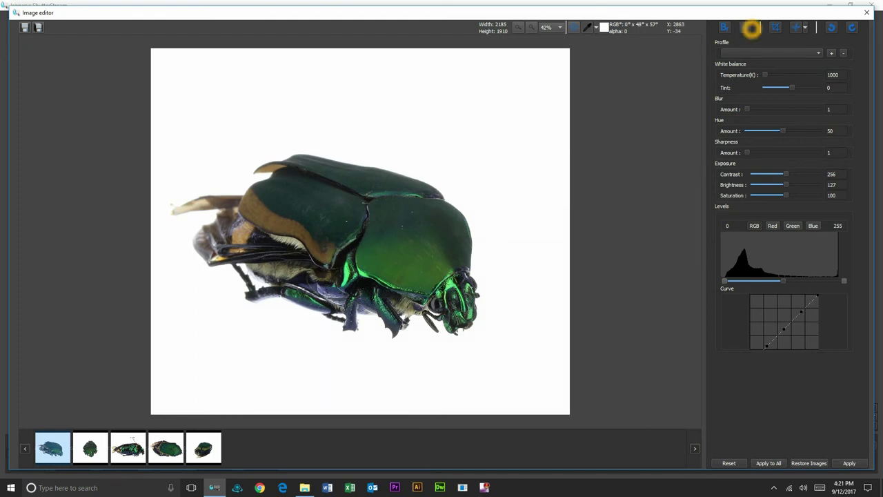
click(725, 27)
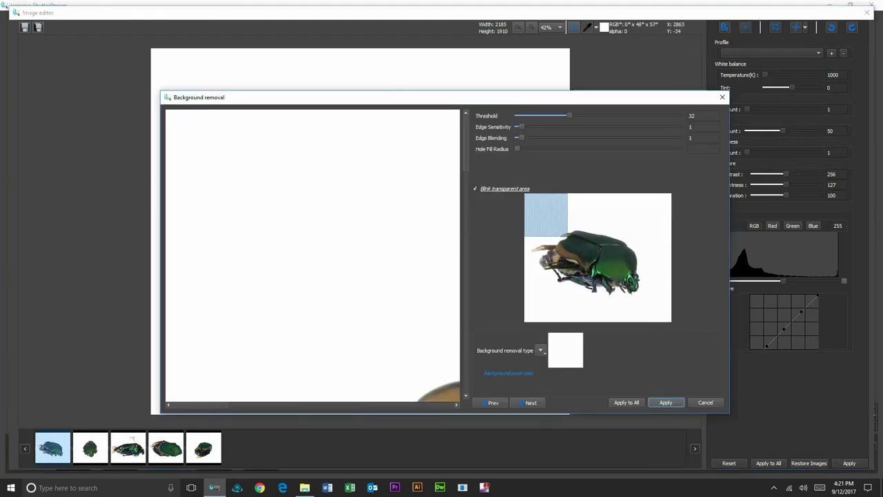
click(540, 351)
click(560, 384)
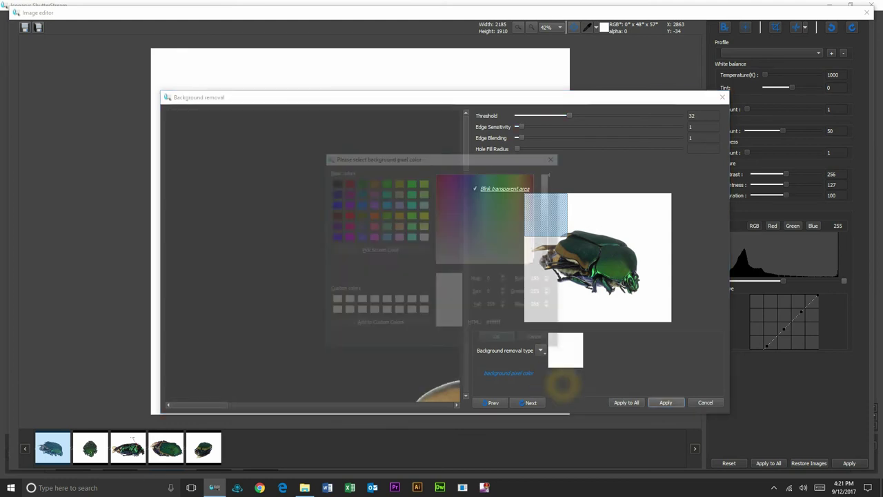
click(499, 341)
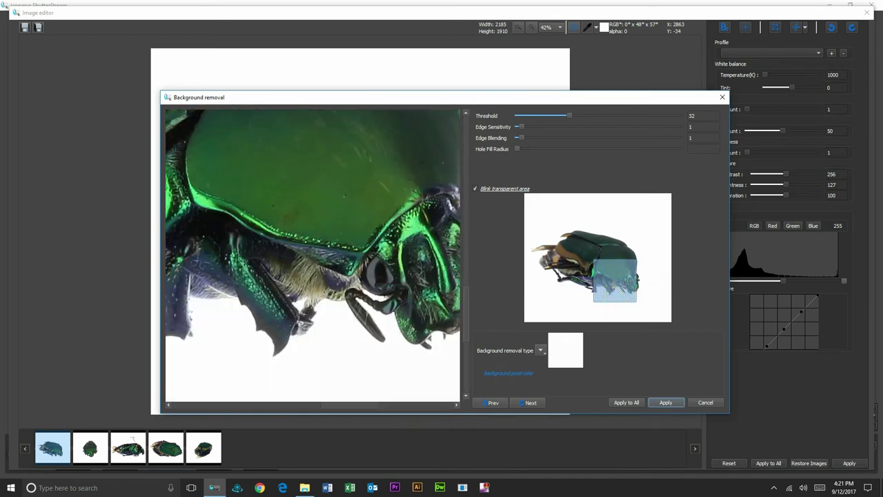
Set the background removal threshold to 11, and apply the removal to the first beetle photo
drag(569, 115, 550, 117)
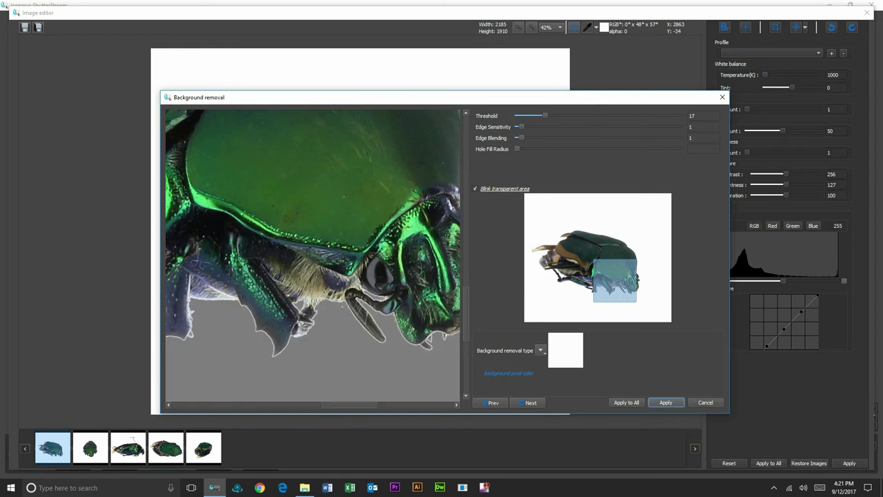
click(537, 116)
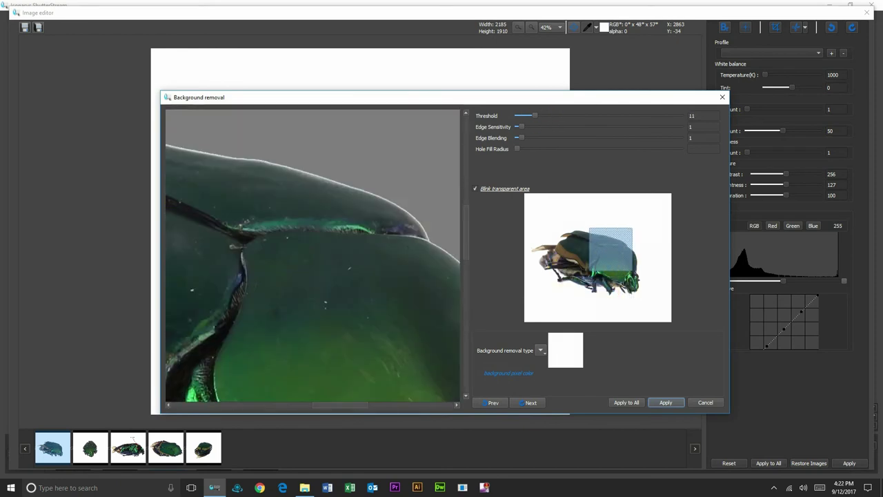
click(666, 402)
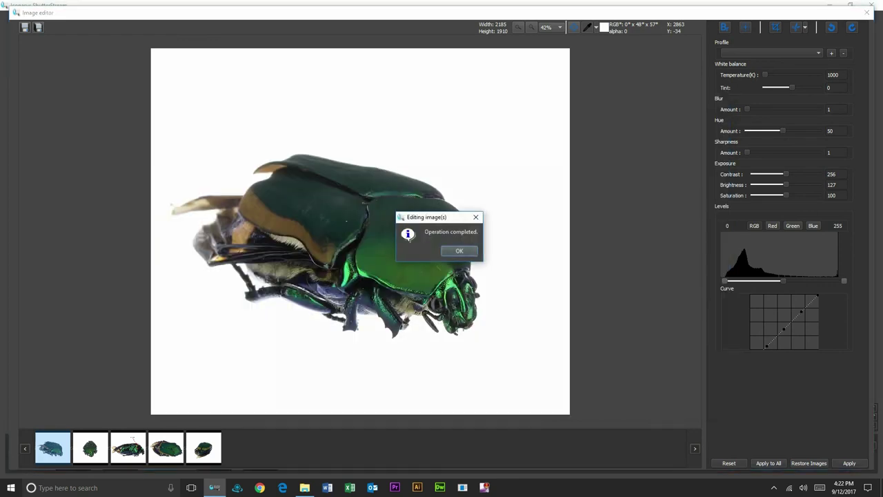
Acknowledge the completed background removal and close the image editor to return to the capture workspace
click(420, 250)
click(462, 249)
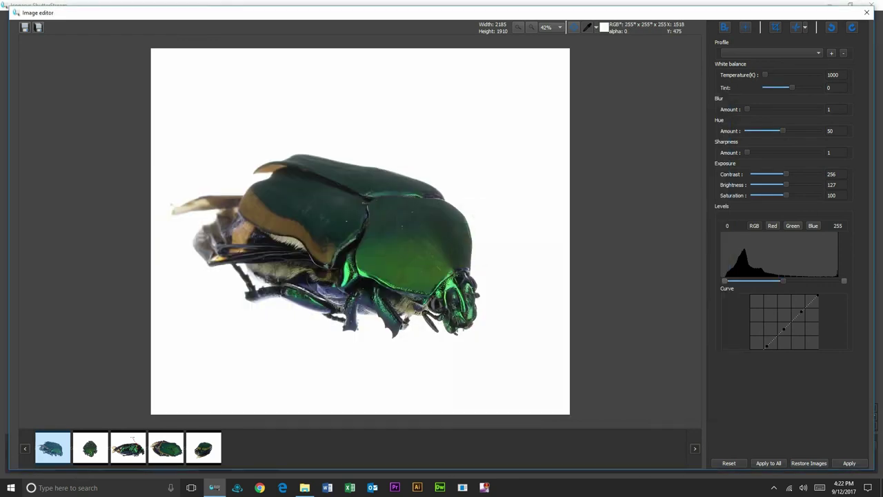
click(867, 13)
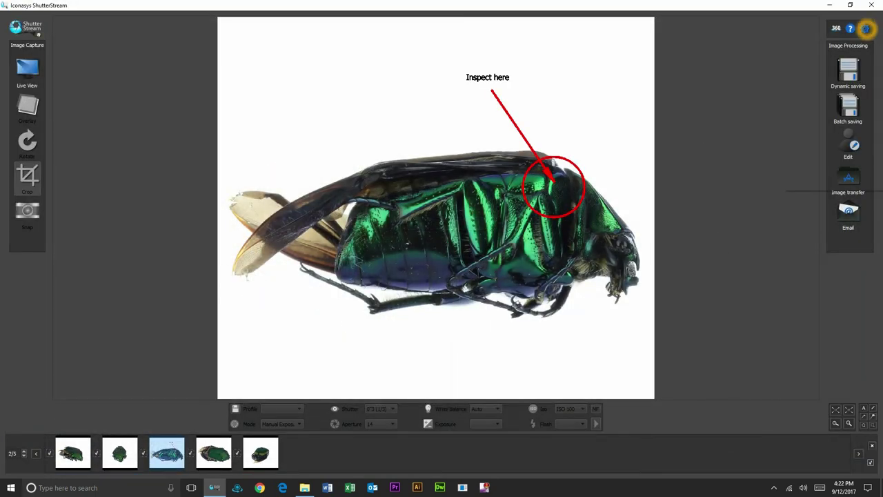
Set alpha blending to use a chessboard pattern for transparent areas, and display the first beetle photo
click(864, 28)
mouse_move(832, 131)
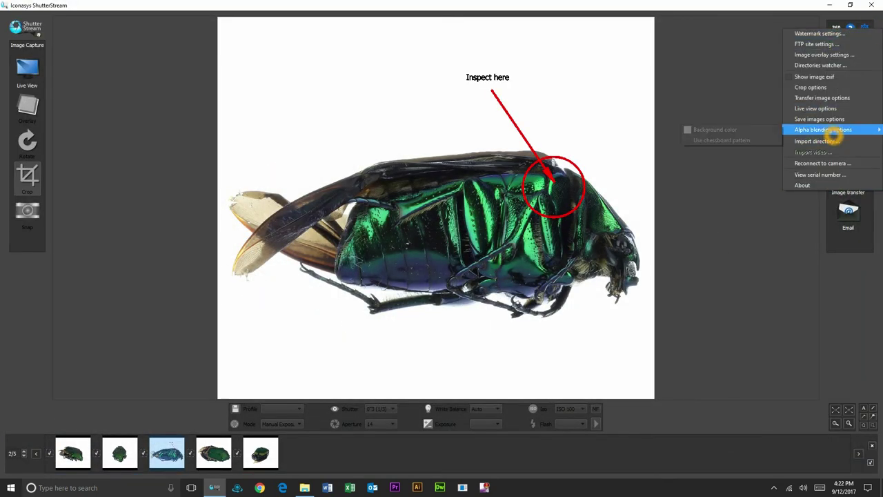
click(721, 140)
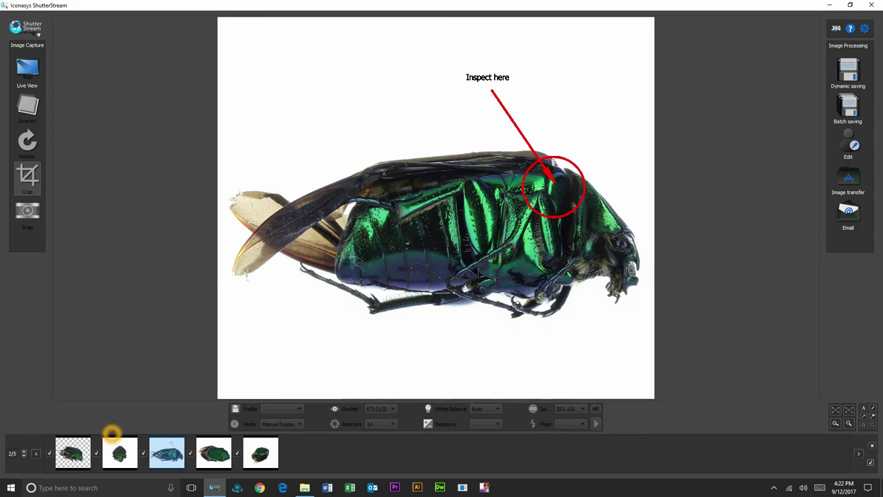
click(73, 453)
click(497, 191)
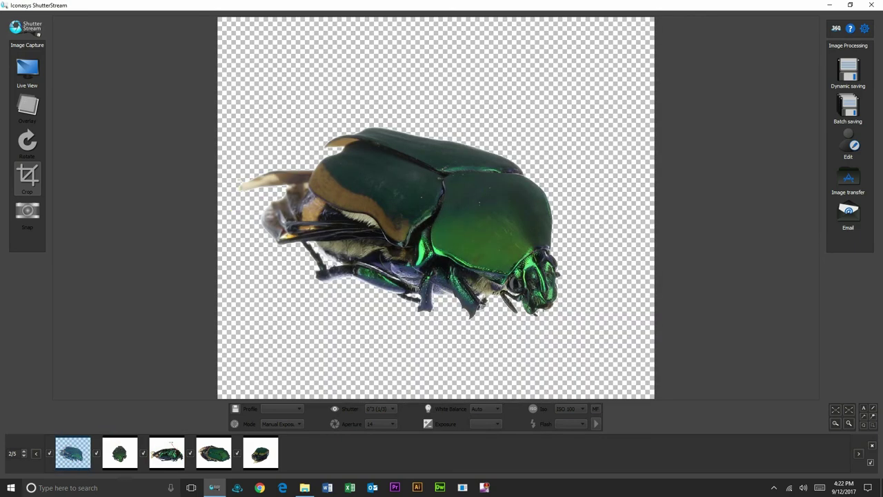
click(512, 284)
click(328, 416)
Start a batch save of the beetle photos with the base name Sample-Beetle-
click(849, 108)
triple_click(430, 147)
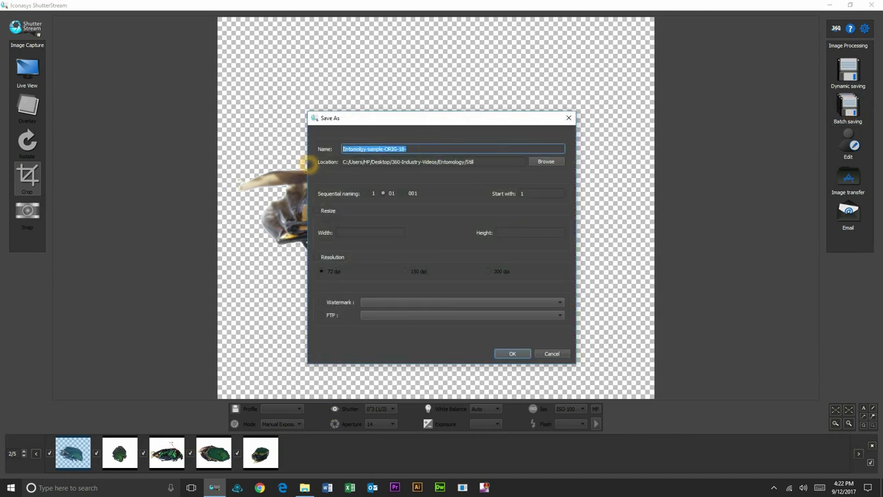
text(Sample-Beetle)
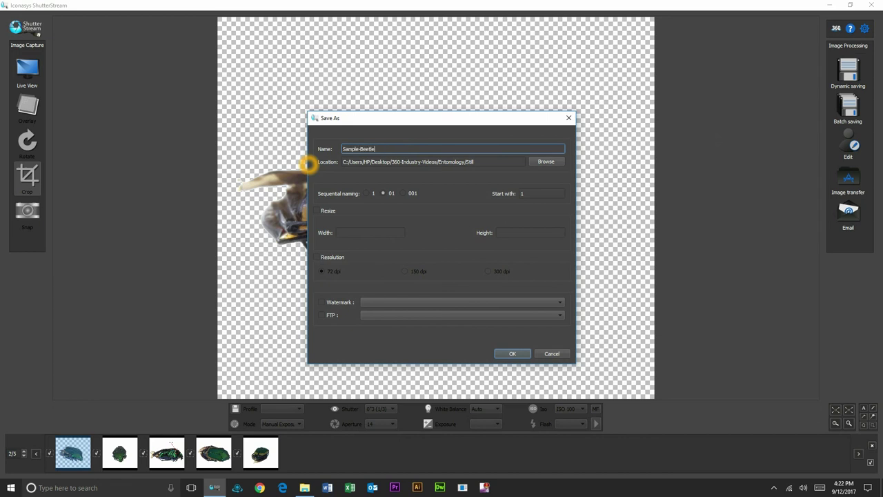
text(-)
Enable resizing with a width of 1500 and run the batch save into the Still folder
click(331, 211)
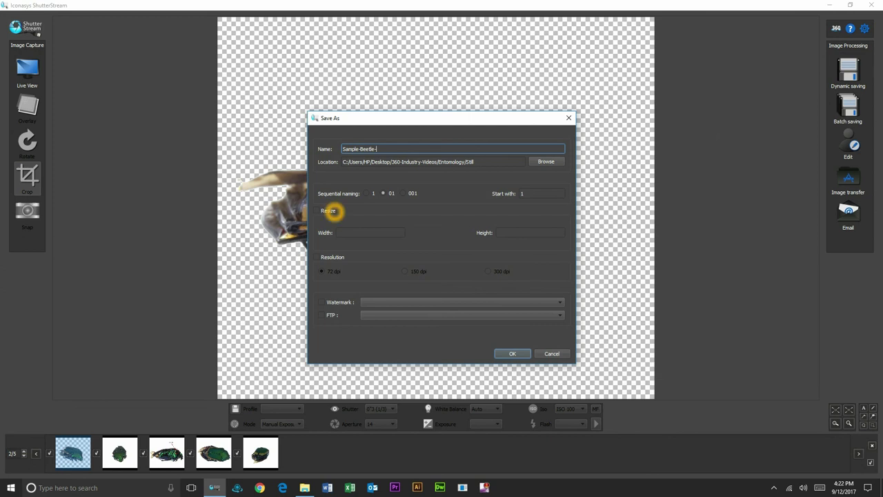
click(356, 233)
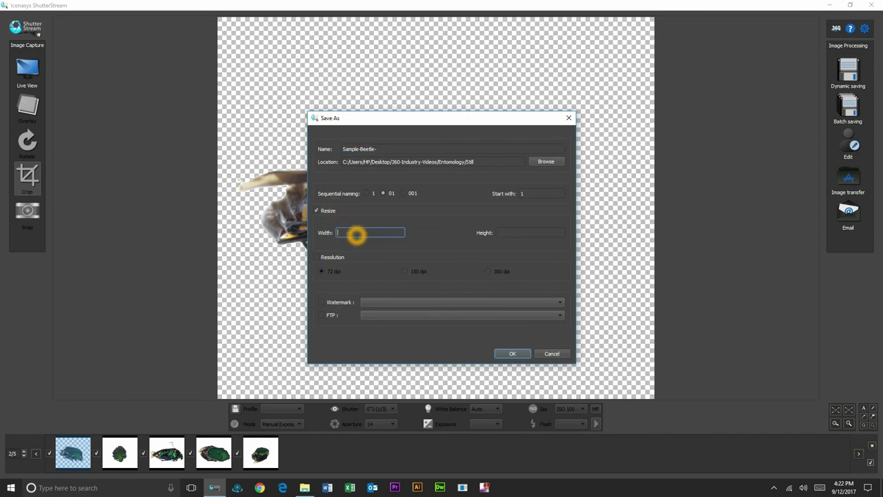
text(1500)
click(468, 170)
click(512, 353)
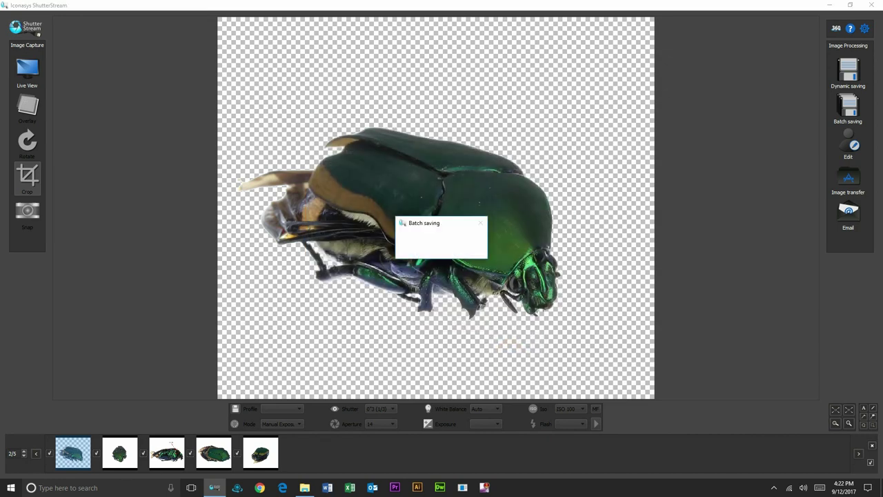
Switch to File Explorer and open the annotated photo Sample-Beetle-03 from the Still folder in a maximized viewer
click(304, 487)
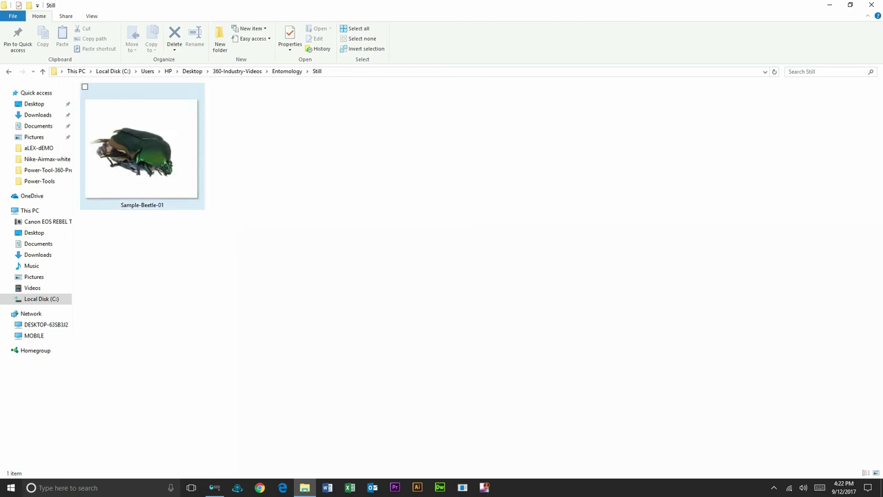
mouse_move(153, 173)
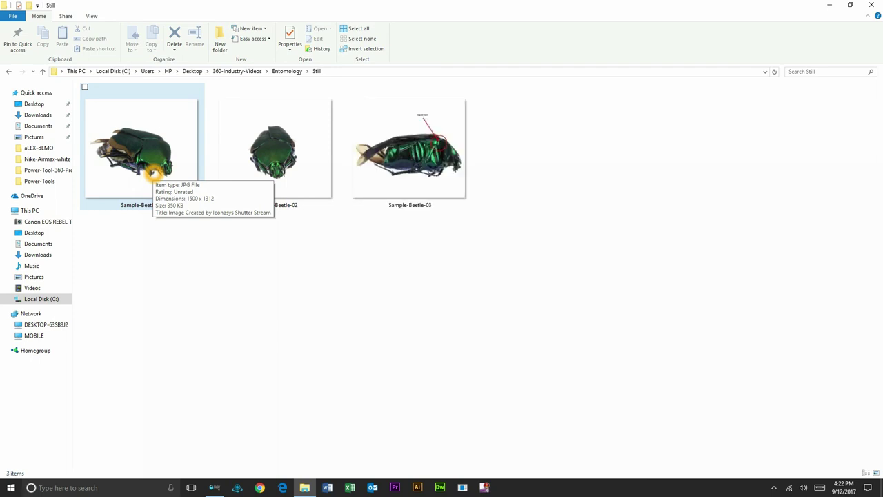
double_click(386, 146)
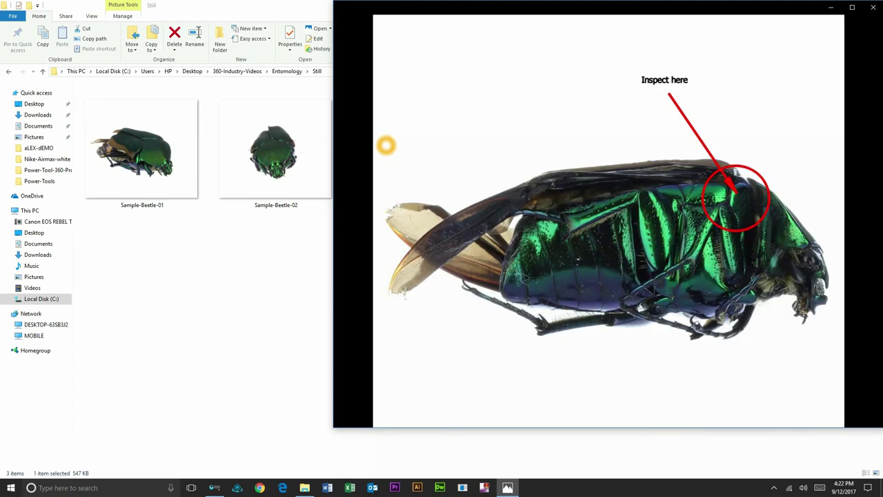
click(852, 7)
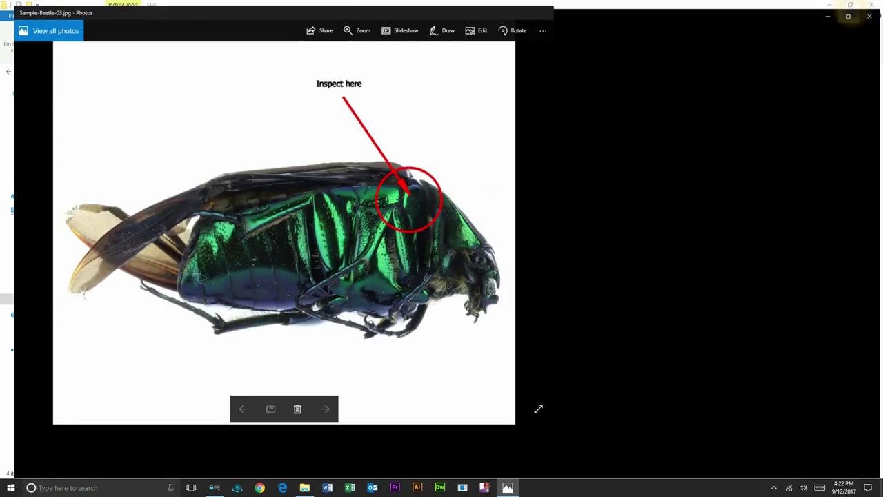